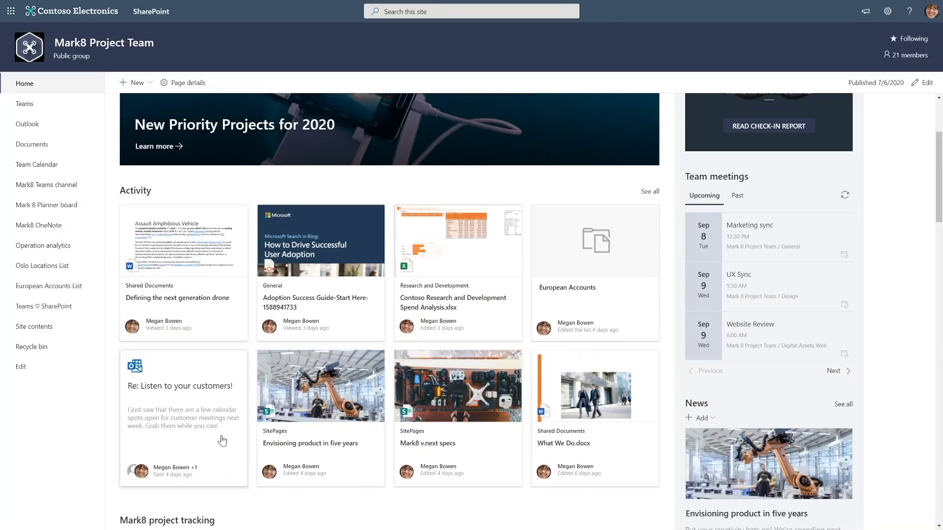
Open the European Accounts list from the Mark8 Project Team site's home page
{"action": "scroll", "coordinate": [417, 431], "scroll_direction": "down", "scroll_amount": 3}
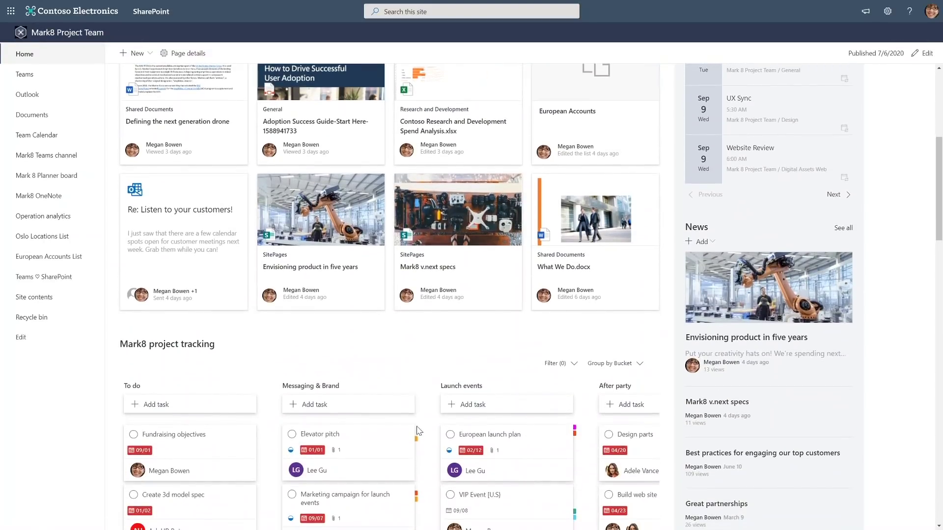
{"action": "scroll", "coordinate": [417, 431], "scroll_direction": "down", "scroll_amount": 1}
{"action": "scroll", "coordinate": [402, 433], "scroll_direction": "down", "scroll_amount": 1}
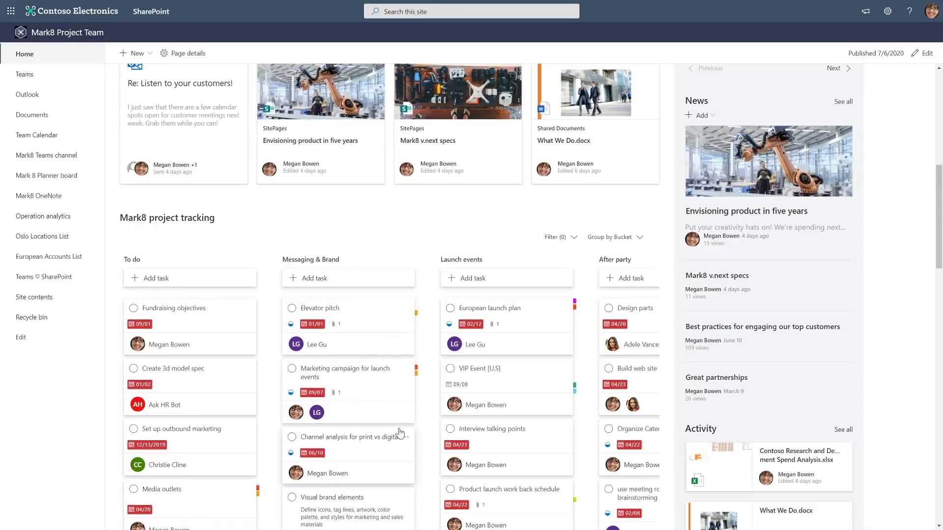
{"action": "scroll", "coordinate": [275, 374], "scroll_direction": "up", "scroll_amount": 6}
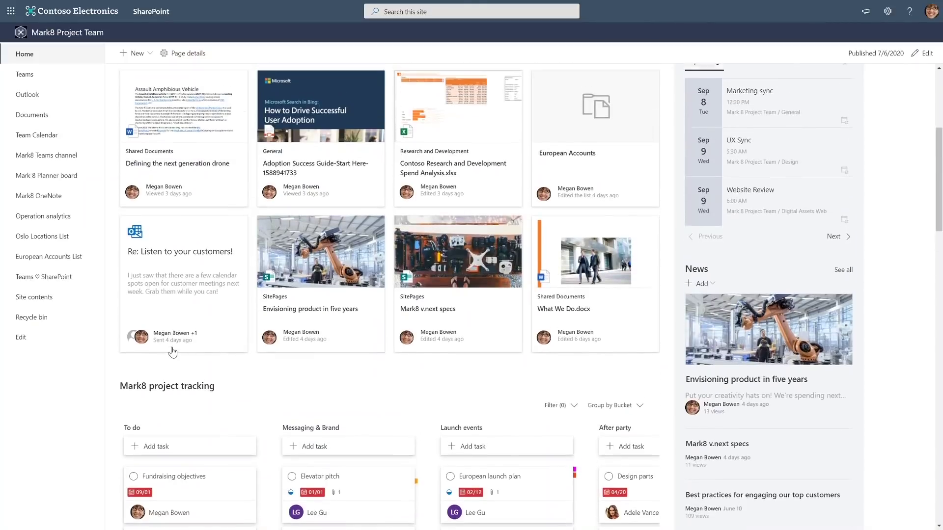
{"action": "scroll", "coordinate": [171, 351], "scroll_direction": "up", "scroll_amount": 3}
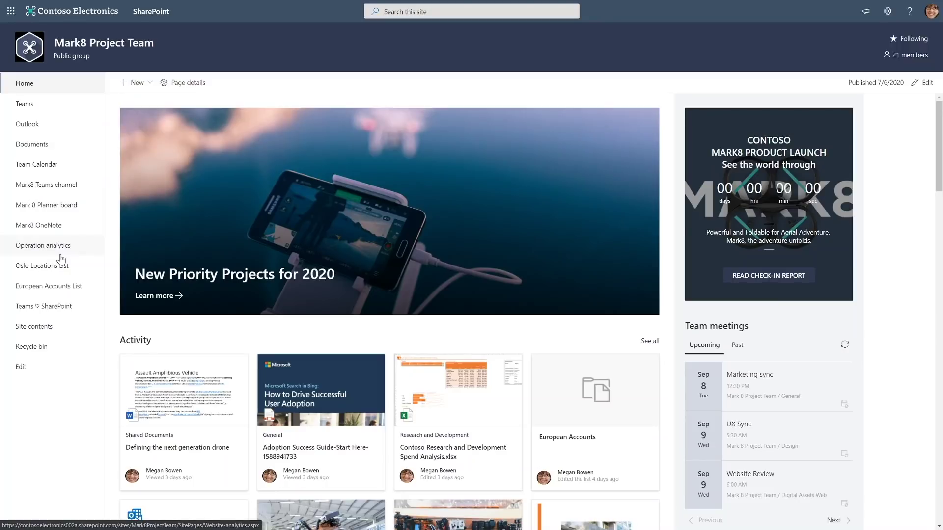
{"action": "left_click", "coordinate": [72, 290]}
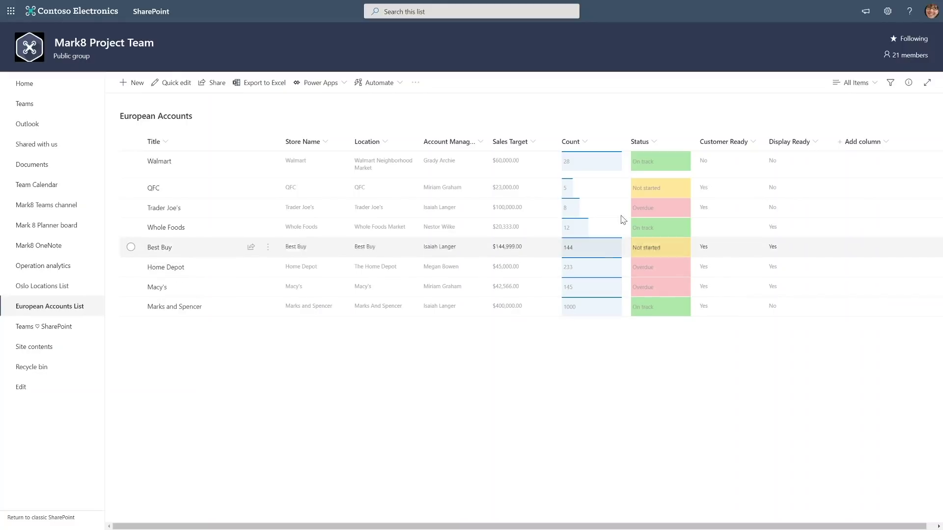
Switch the European Accounts list to its saved Status view
{"action": "left_click", "coordinate": [659, 143]}
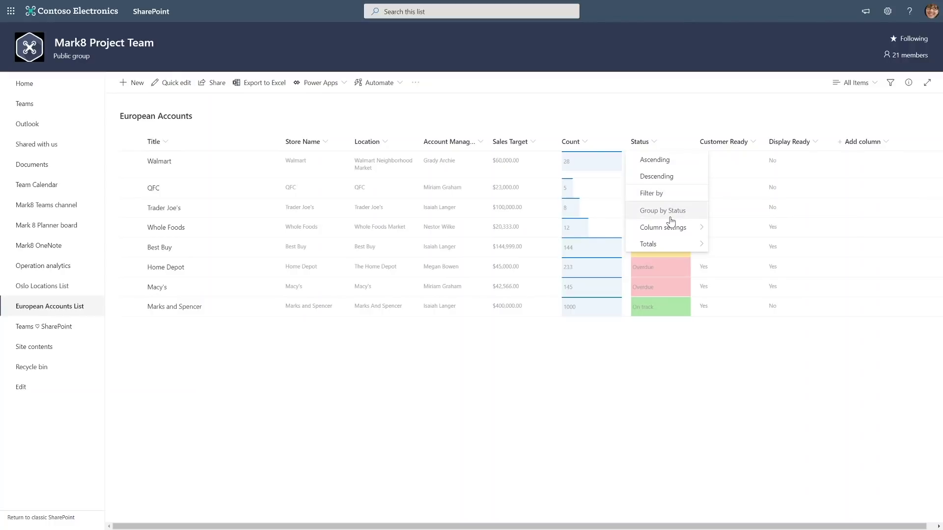
{"action": "left_click", "coordinate": [653, 379]}
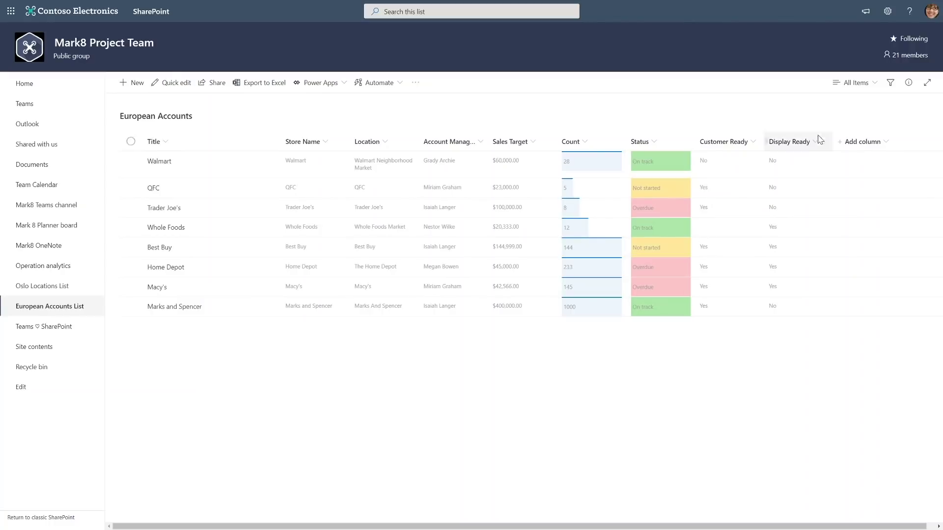
{"action": "left_click", "coordinate": [865, 85]}
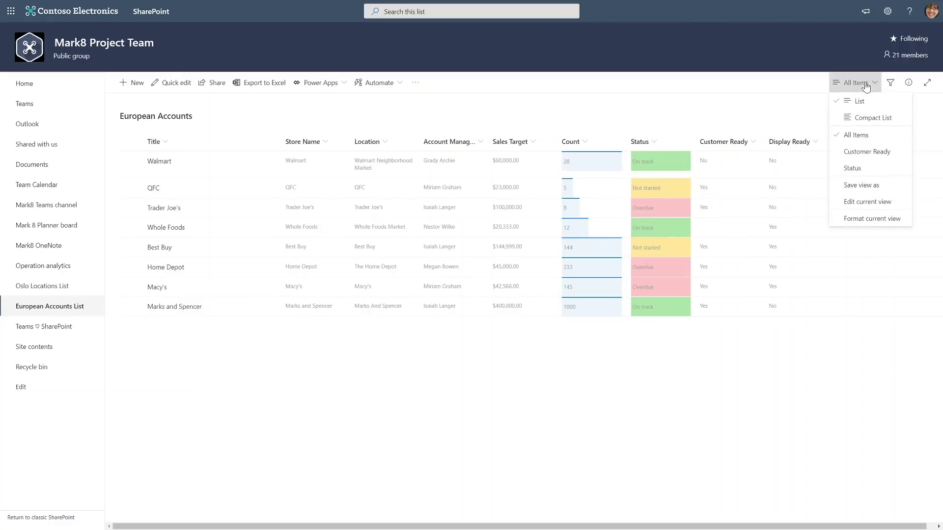
{"action": "left_click", "coordinate": [859, 168]}
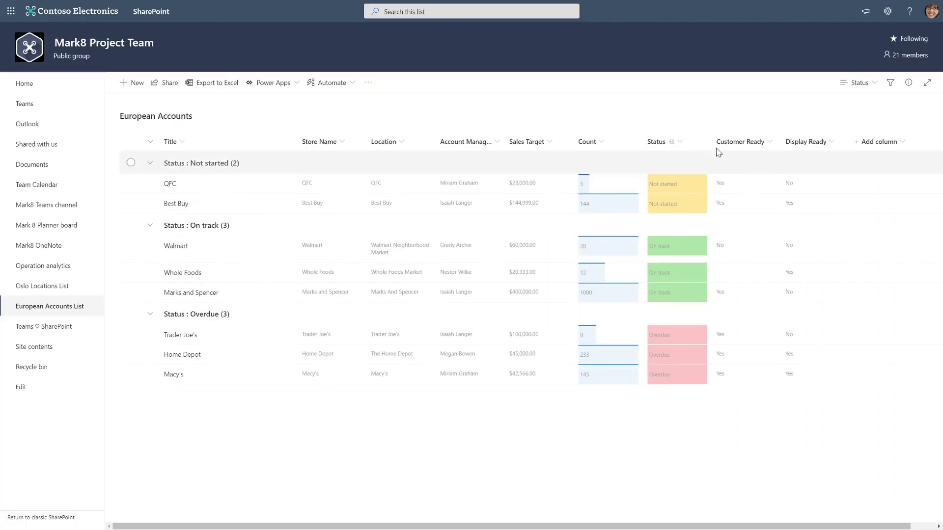
Filter the European Accounts list by the first two account managers and the On track status
{"action": "left_click", "coordinate": [888, 86]}
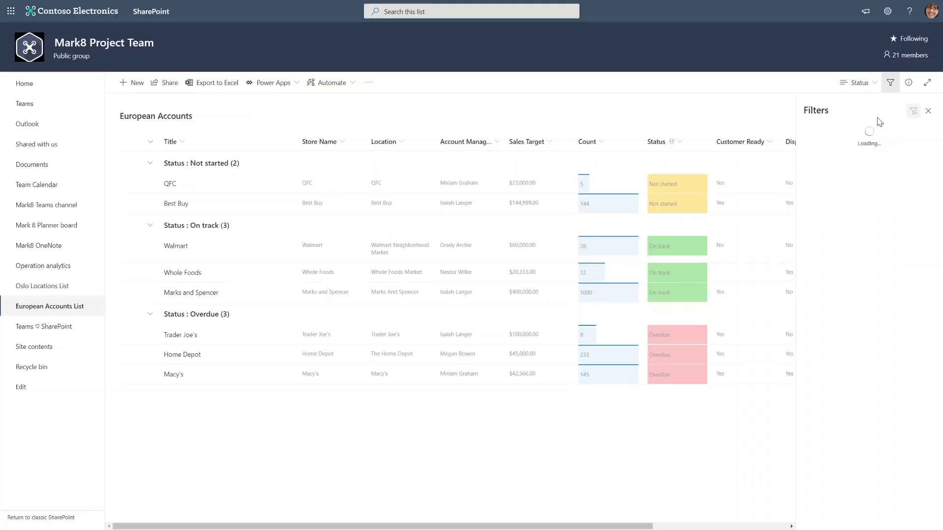
{"action": "left_click", "coordinate": [808, 157]}
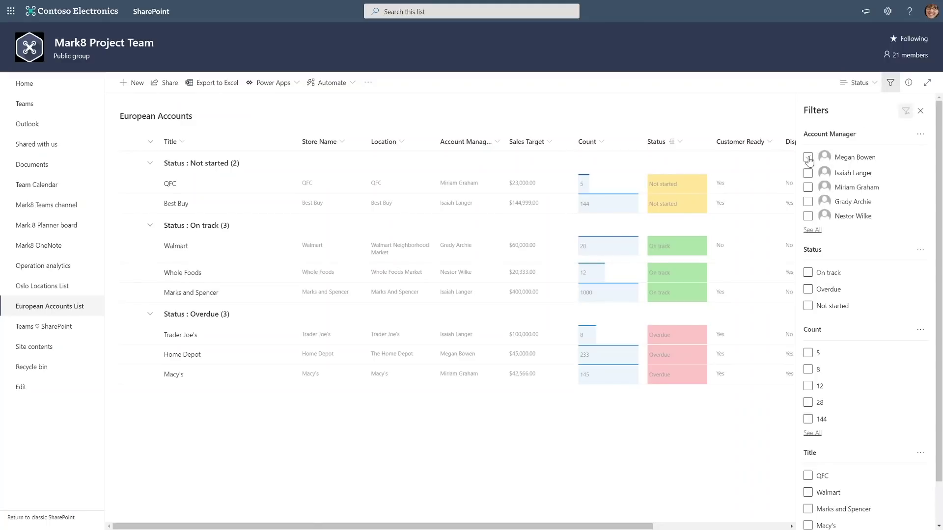
{"action": "left_click", "coordinate": [807, 173]}
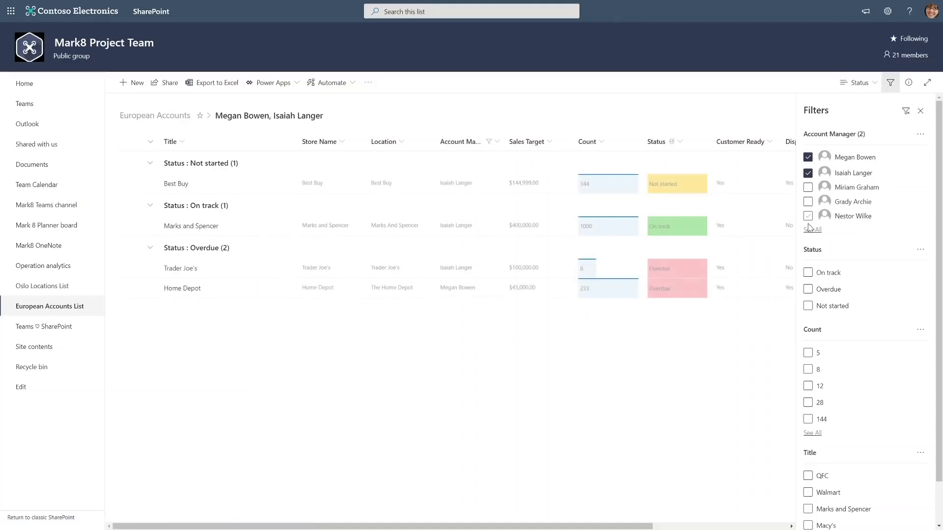
{"action": "left_click", "coordinate": [809, 274]}
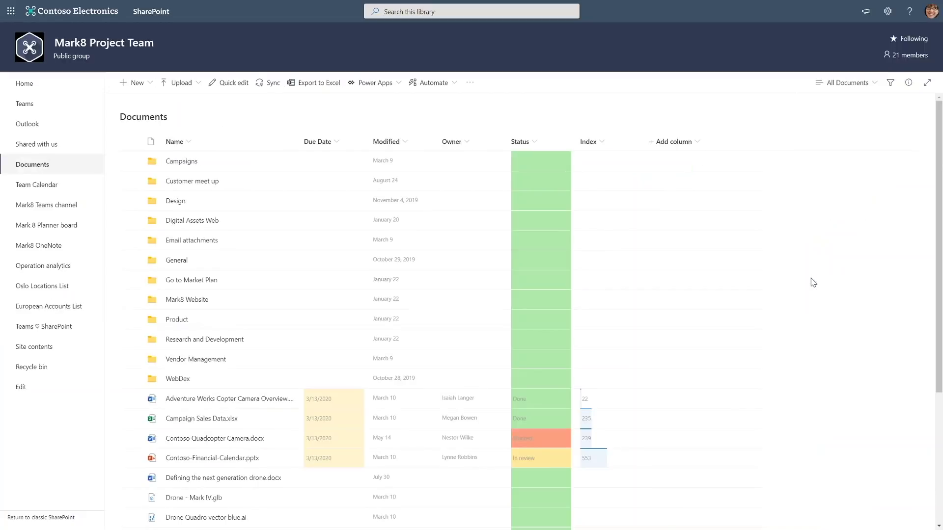
Examine the files in the Documents library and the sorting, filtering and grouping options of its Index column
{"action": "scroll", "coordinate": [801, 305], "scroll_direction": "down", "scroll_amount": 1}
{"action": "scroll", "coordinate": [803, 306], "scroll_direction": "down", "scroll_amount": 5}
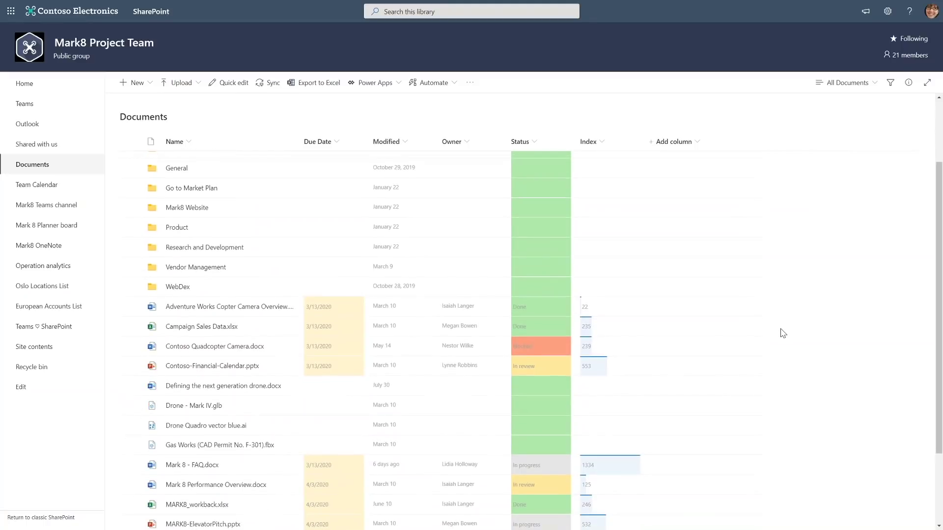
{"action": "scroll", "coordinate": [780, 331], "scroll_direction": "up", "scroll_amount": 1}
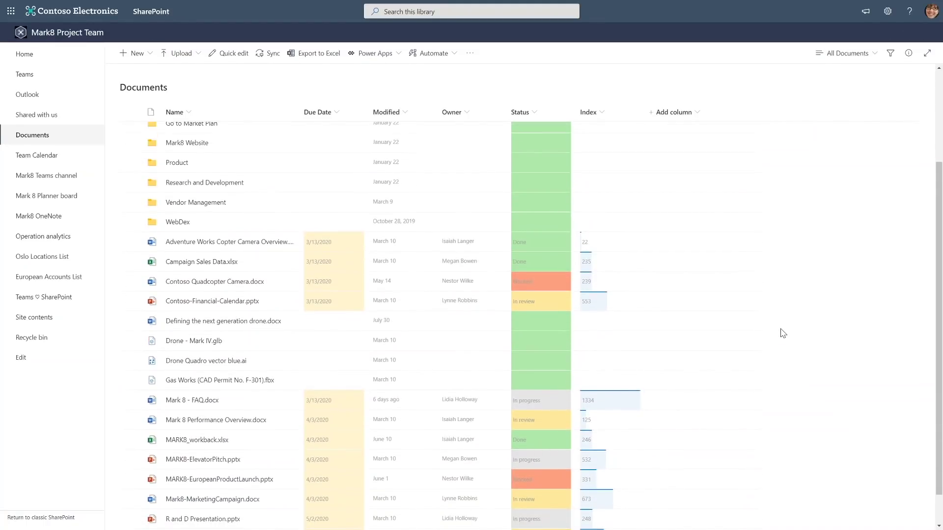
{"action": "left_click", "coordinate": [599, 147]}
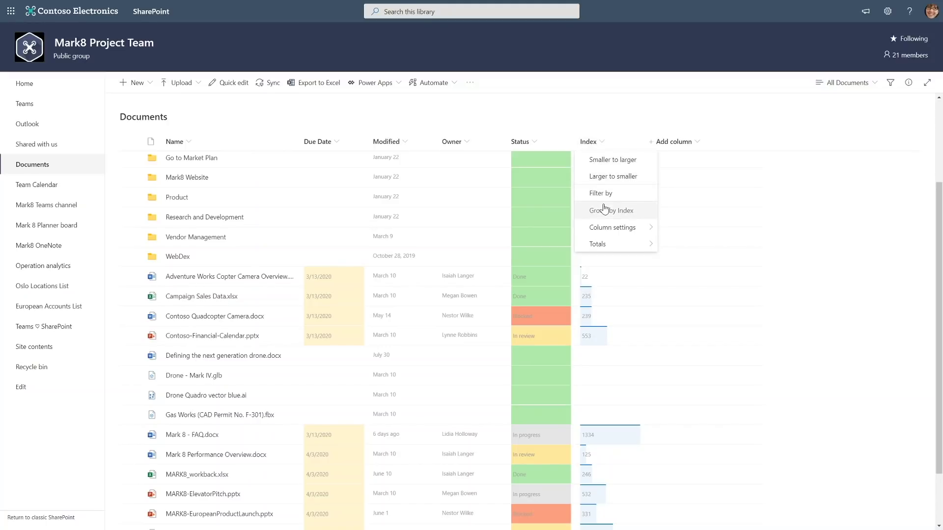
{"action": "left_click", "coordinate": [816, 121]}
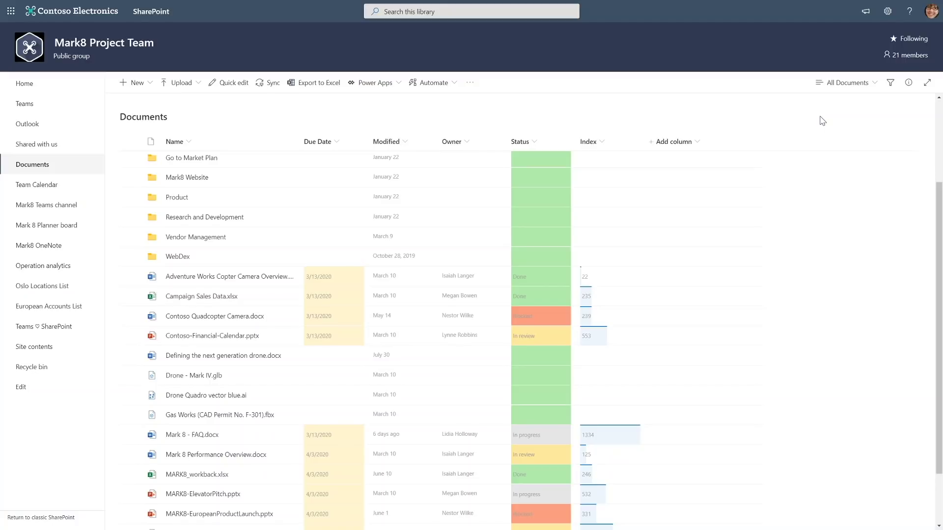
{"action": "scroll", "coordinate": [822, 121], "scroll_direction": "up", "scroll_amount": 3}
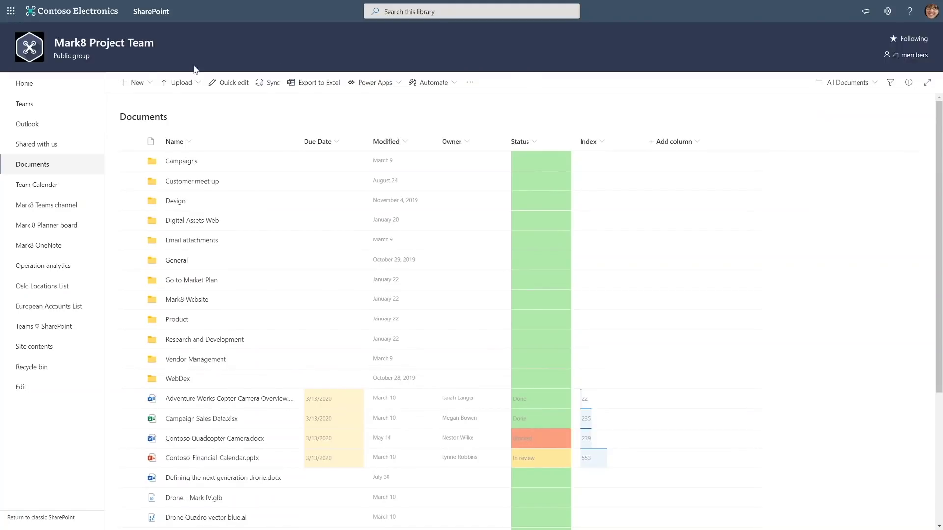
Switch to Microsoft Teams and show the files of the Mark8 Project Team's General channel
{"action": "left_click", "coordinate": [64, 108]}
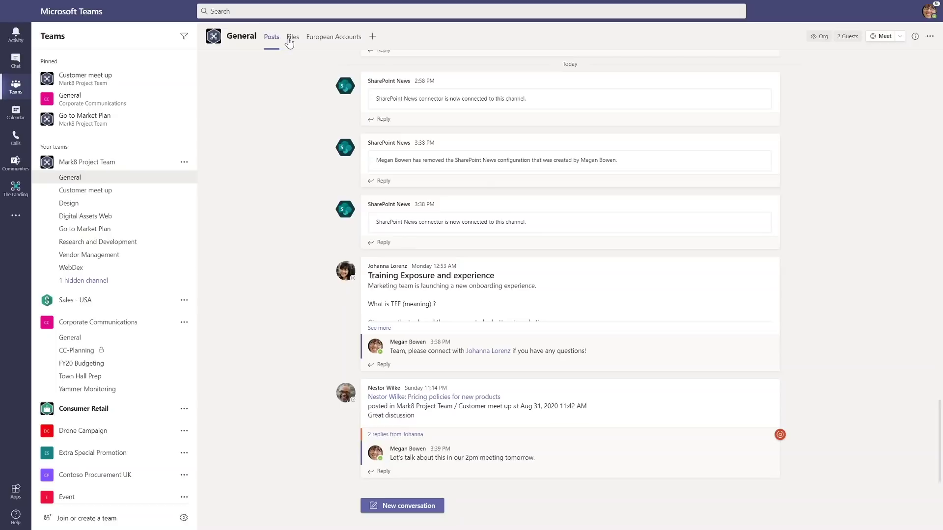
{"action": "left_click", "coordinate": [290, 42]}
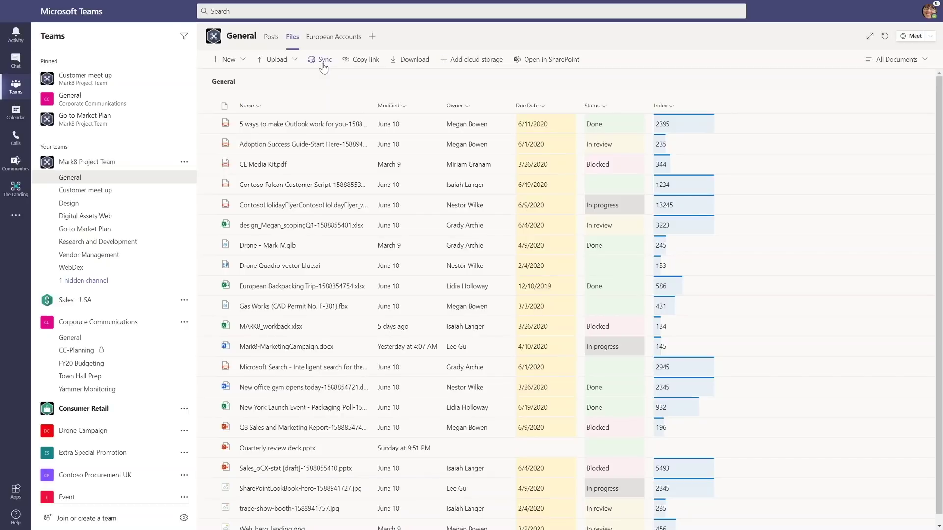
Sync the General channel's files to the computer and minimize the synced folder's File Explorer window after viewing it
{"action": "left_click", "coordinate": [324, 60]}
{"action": "left_click_drag", "start_coordinate": [588, 104], "coordinate": [580, 142]}
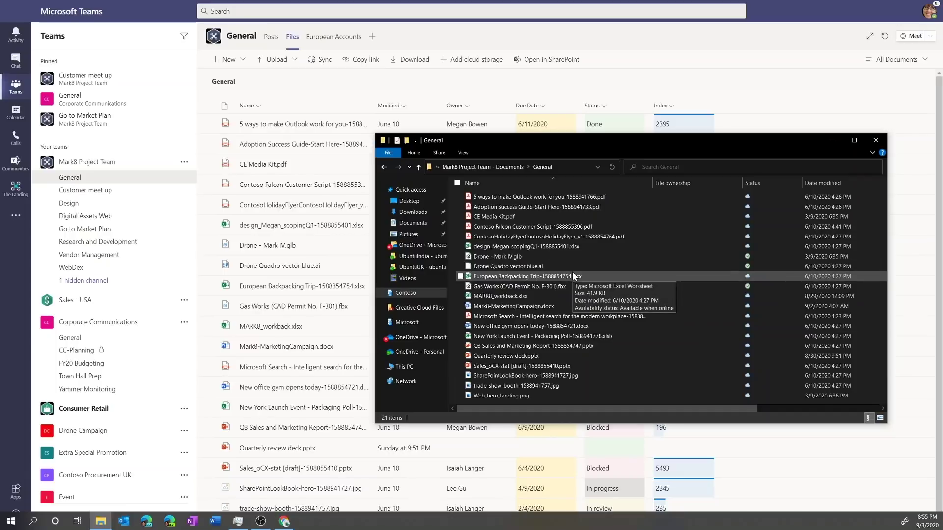
{"action": "left_click", "coordinate": [832, 142]}
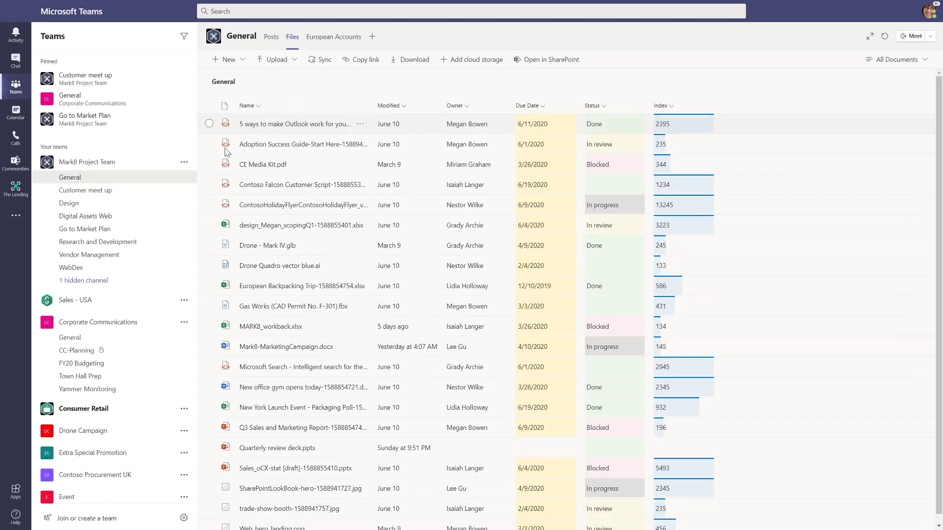
Pin Mark8-MarketingCampaign.docx to the top of the General channel's files
{"action": "left_click", "coordinate": [209, 144]}
{"action": "key", "text": "Escape"}
{"action": "key", "text": "space"}
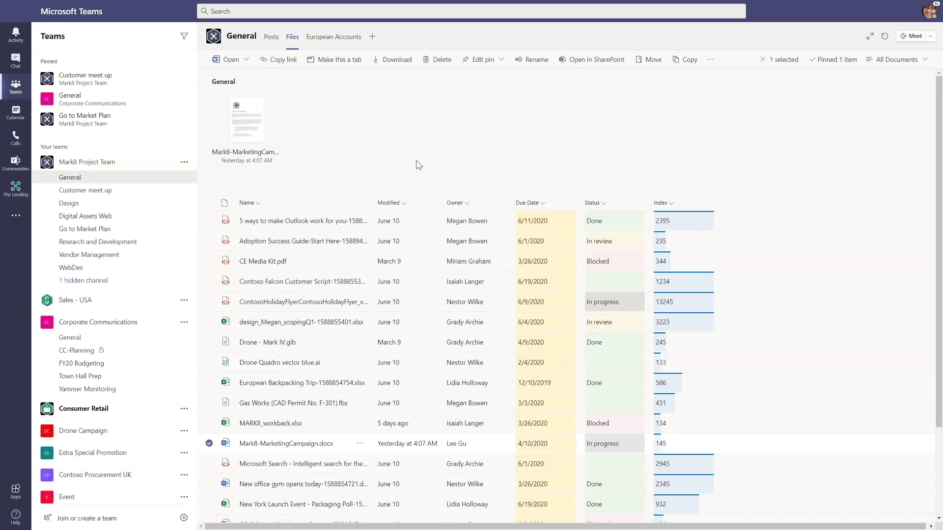
Filter the General channel's files by the Status values Done and Blocked
{"action": "left_click", "coordinate": [608, 205]}
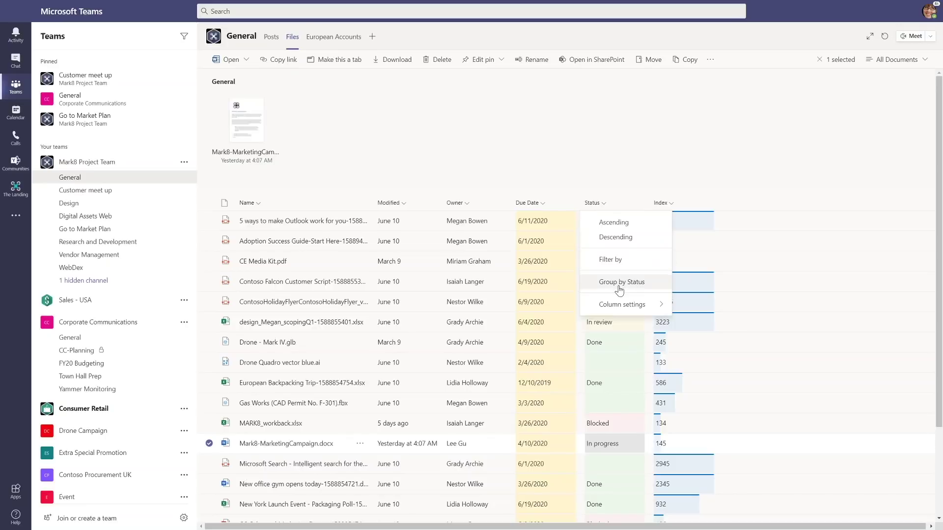
{"action": "left_click", "coordinate": [610, 258]}
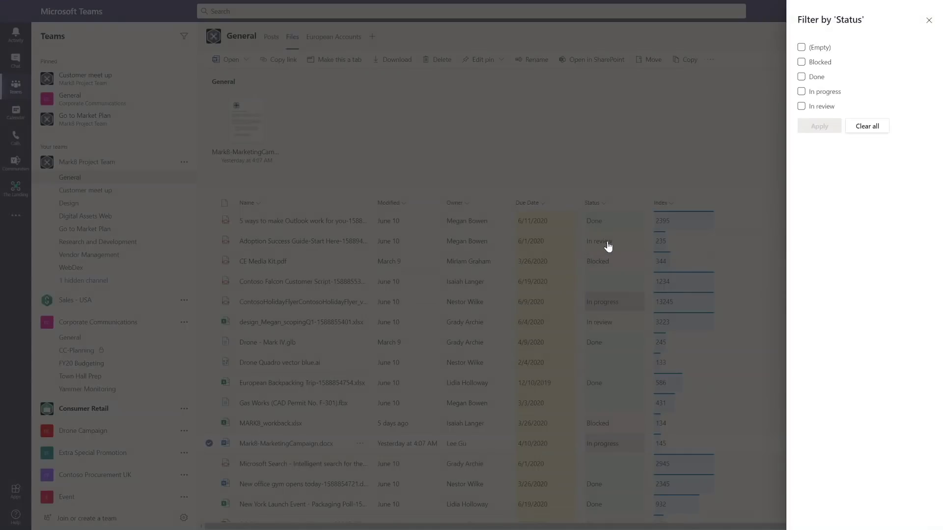
{"action": "left_click", "coordinate": [801, 77]}
{"action": "left_click", "coordinate": [803, 64]}
{"action": "left_click", "coordinate": [825, 128]}
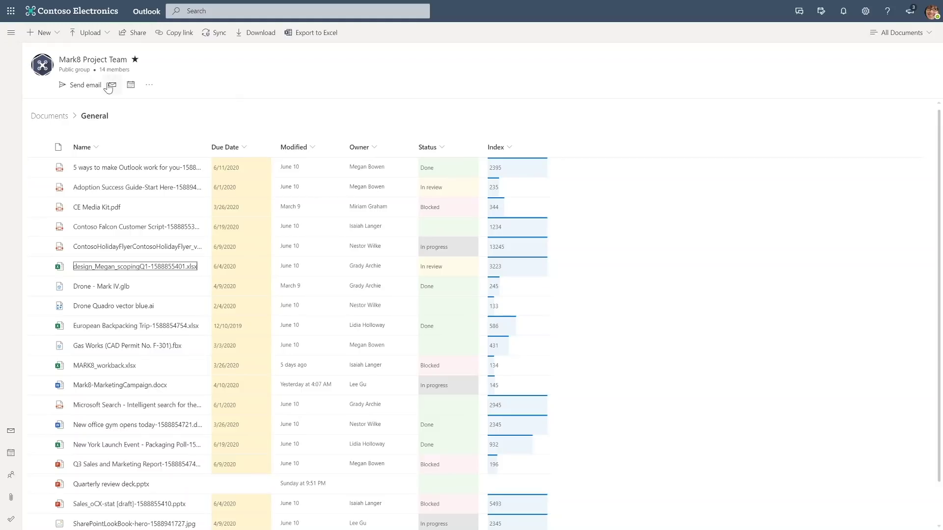
In Outlook, view the Mark8 Project Team group's messages and open the General folder in the group's files
{"action": "left_click", "coordinate": [110, 85]}
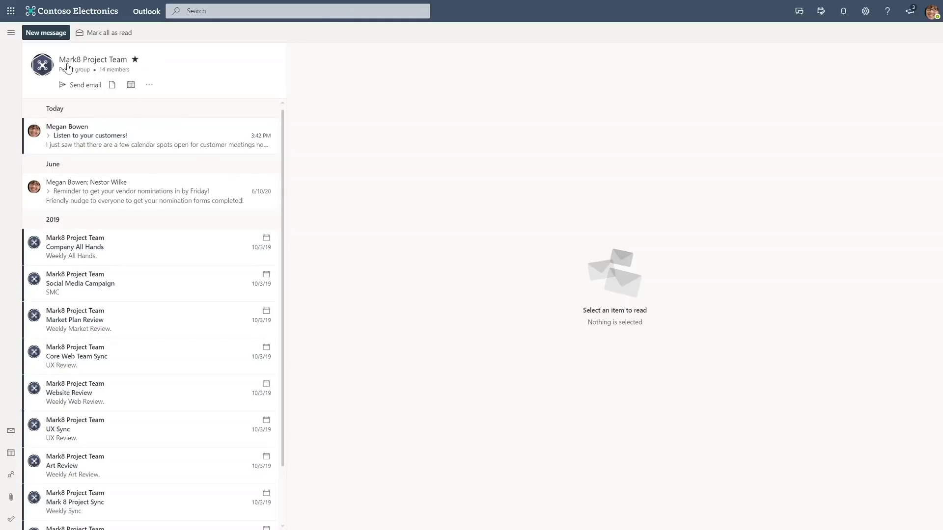
{"action": "left_click", "coordinate": [112, 87]}
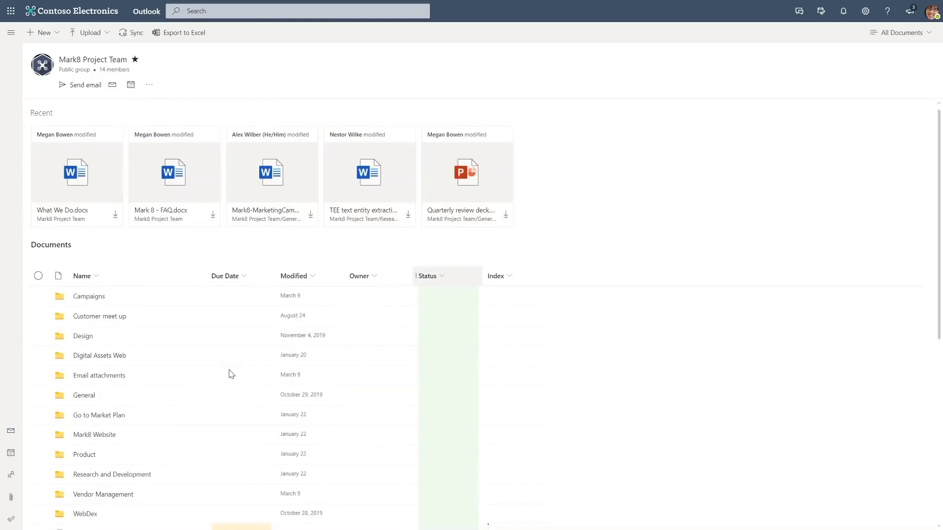
{"action": "scroll", "coordinate": [227, 376], "scroll_direction": "down", "scroll_amount": 1}
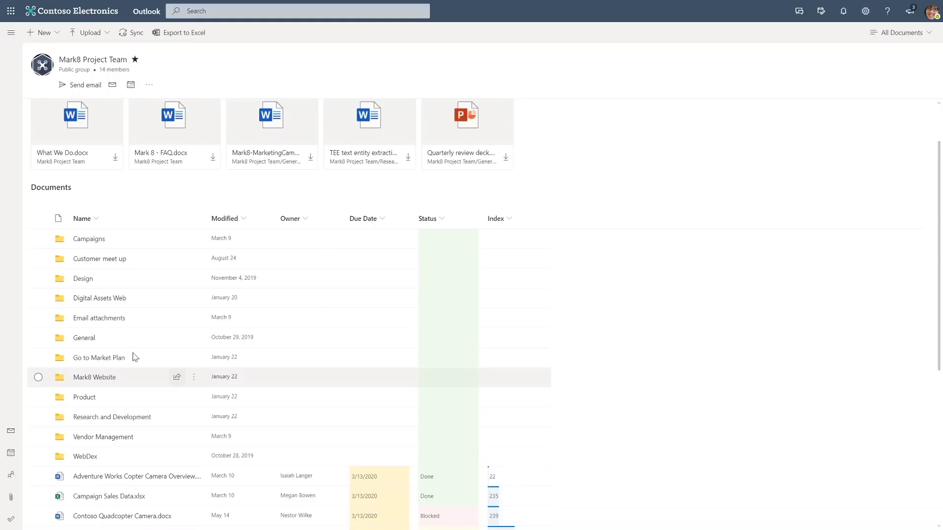
{"action": "left_click", "coordinate": [84, 339]}
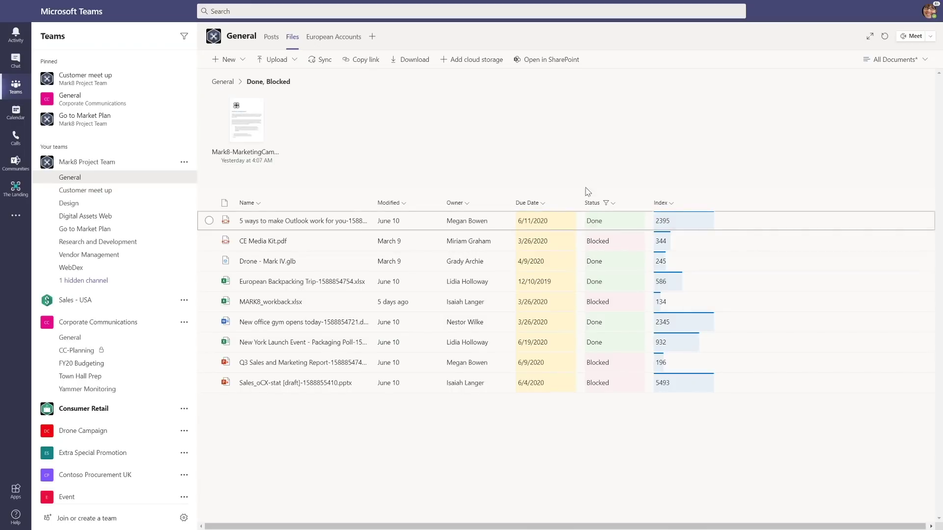
In Teams, move the Due Date column of the General channel's files to directly after the Name column
{"action": "left_click", "coordinate": [888, 60]}
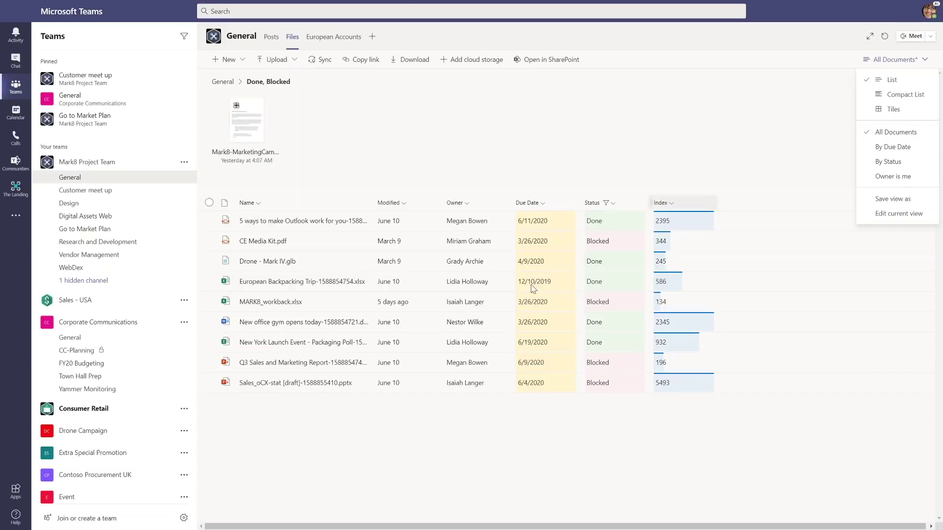
{"action": "left_click_drag", "start_coordinate": [546, 203], "coordinate": [396, 208]}
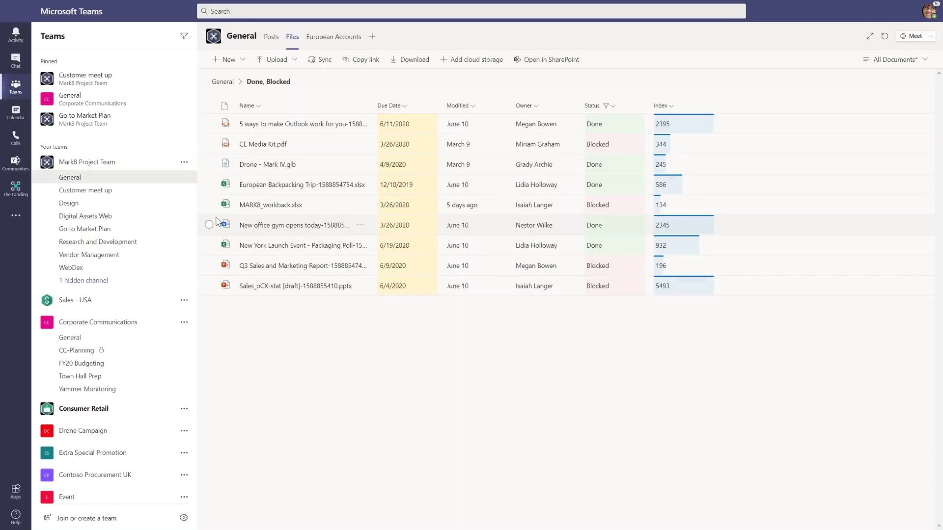
Create and copy a link to the European Backpacking Trip workbook that anyone with the link can edit, checking its link settings
{"action": "left_click", "coordinate": [209, 184]}
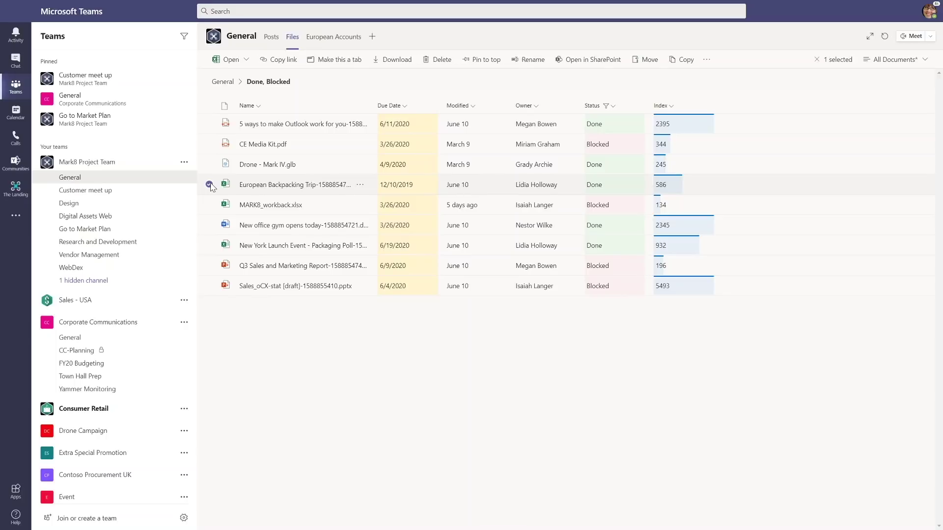
{"action": "left_click", "coordinate": [276, 65]}
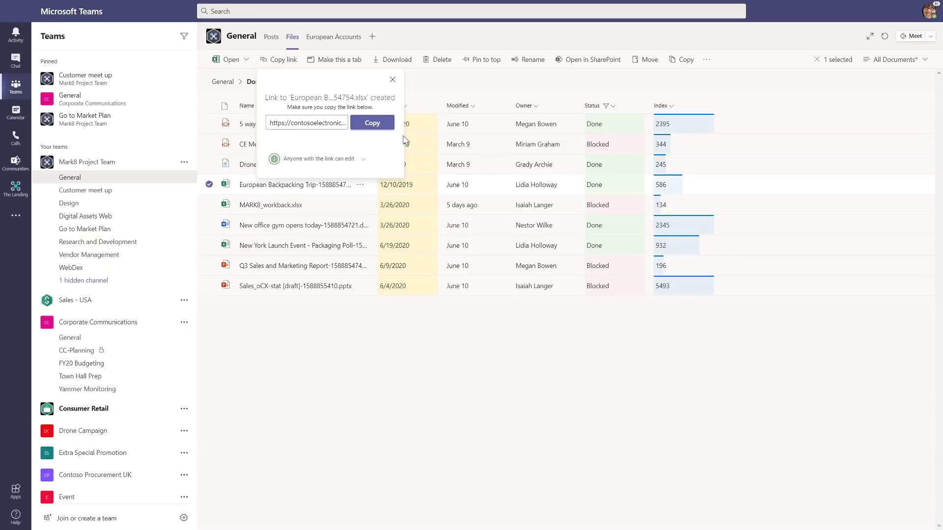
{"action": "left_click", "coordinate": [324, 161]}
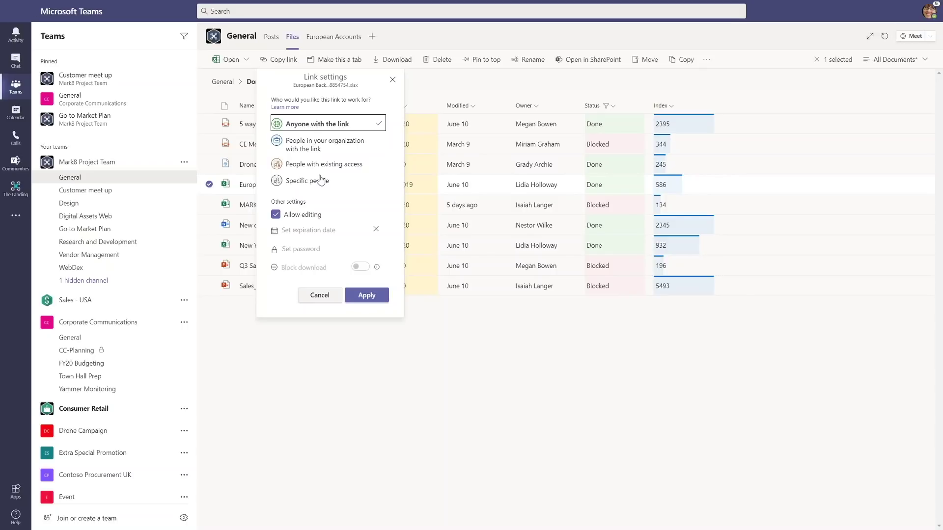
{"action": "left_click", "coordinate": [321, 300]}
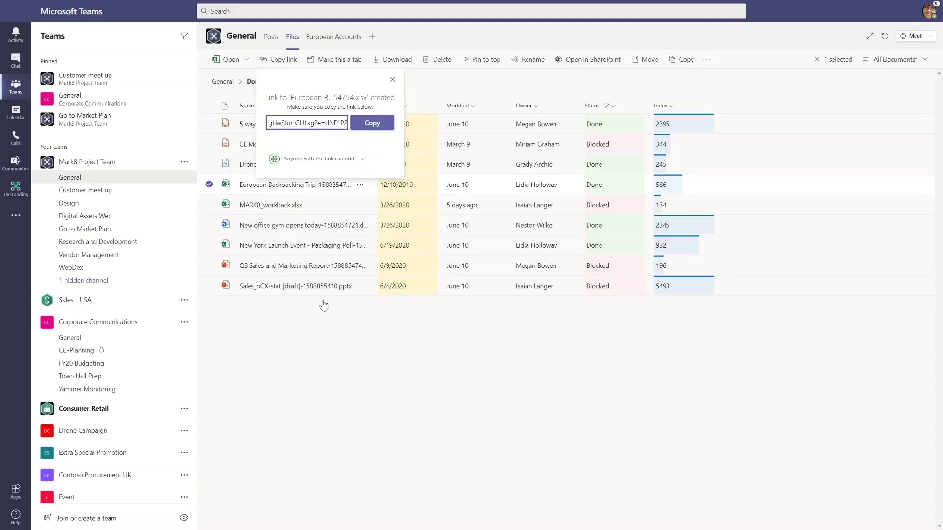
{"action": "left_click", "coordinate": [372, 123]}
{"action": "left_click", "coordinate": [392, 80]}
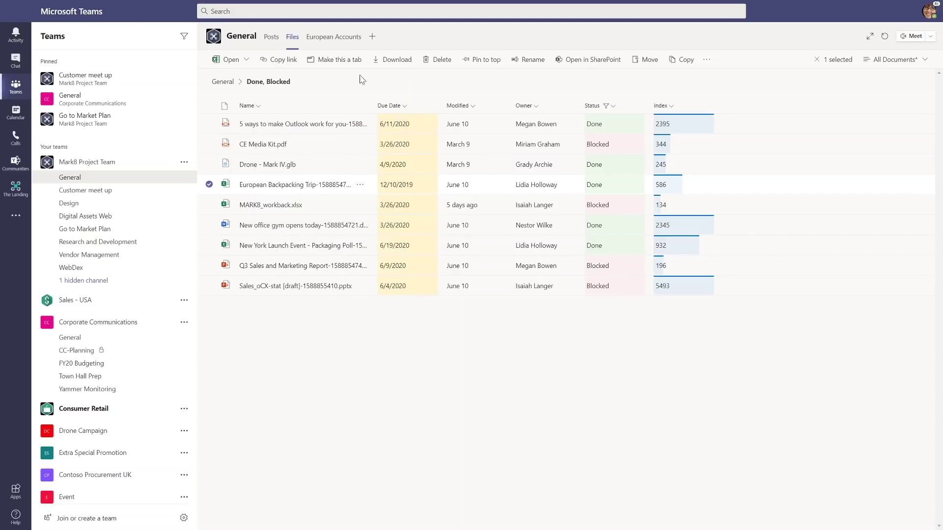
View the General channel's posts, and examine the Design channel's configured connectors and its SharePoint News post for Mark8 v.next specs
{"action": "left_click", "coordinate": [271, 39]}
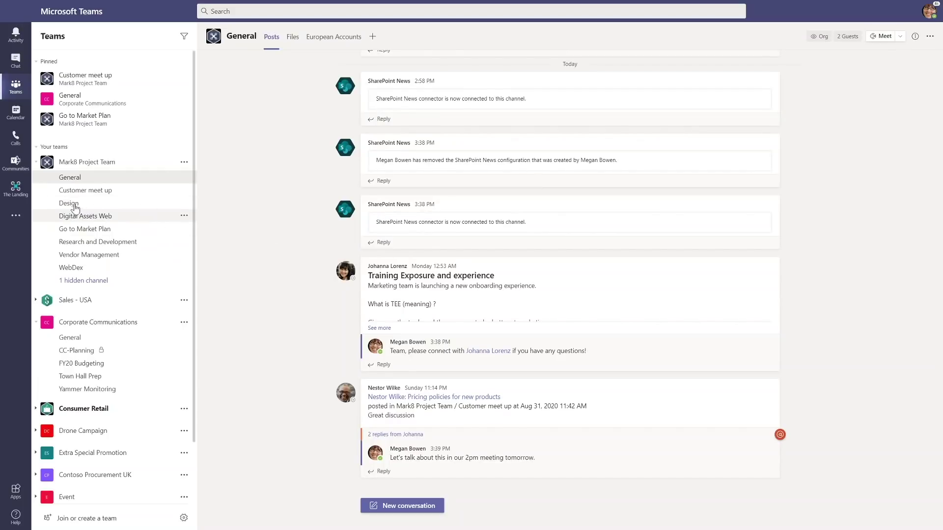
{"action": "left_click", "coordinate": [75, 205]}
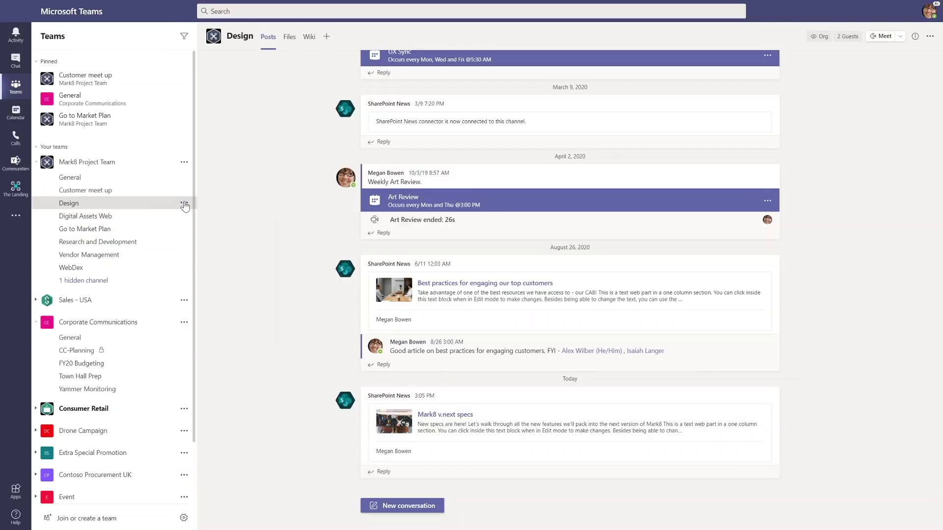
{"action": "left_click", "coordinate": [184, 204]}
{"action": "left_click", "coordinate": [212, 327]}
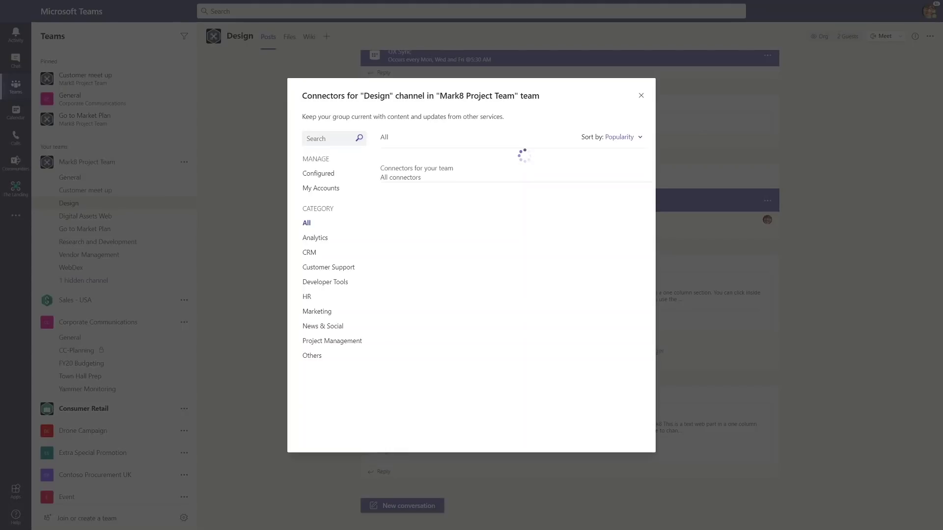
{"action": "left_click", "coordinate": [323, 175]}
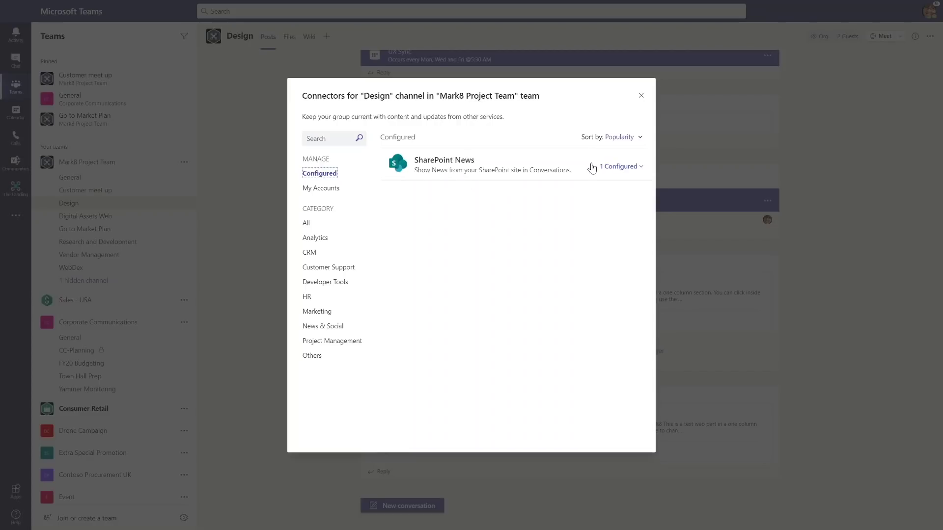
{"action": "left_click", "coordinate": [641, 97]}
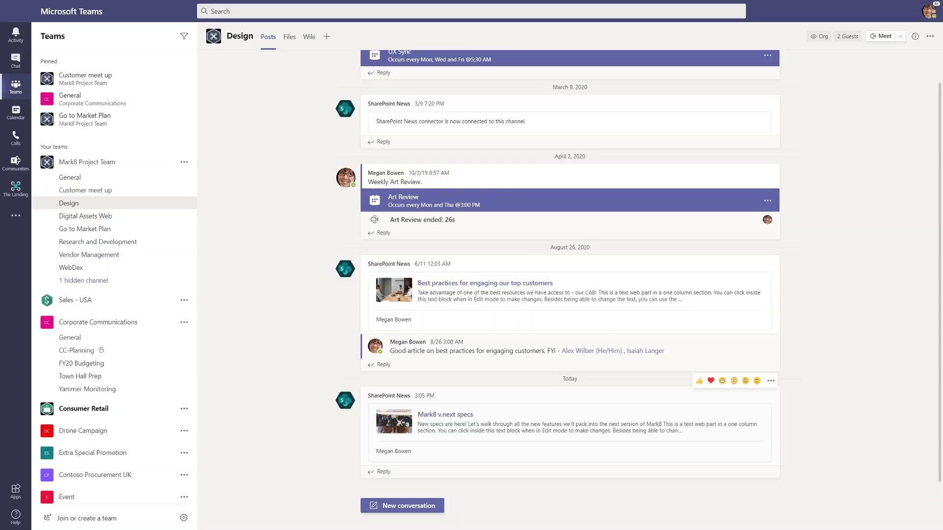
{"action": "left_click_drag", "start_coordinate": [689, 431], "coordinate": [424, 424]}
{"action": "left_click", "coordinate": [434, 440]}
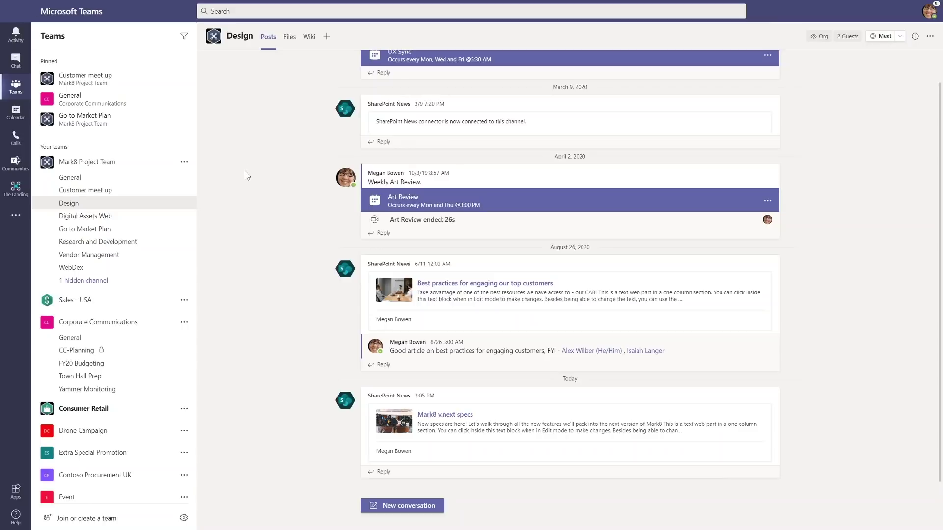
Start a SharePoint tab in the General channel and browse the Mark8 Project Team's available pages and lists
{"action": "left_click", "coordinate": [97, 183]}
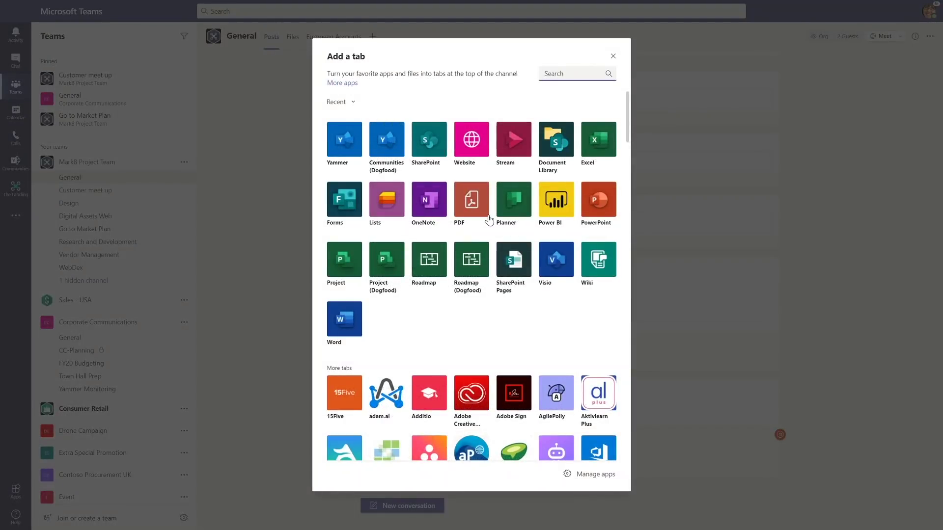
{"action": "left_click", "coordinate": [428, 140]}
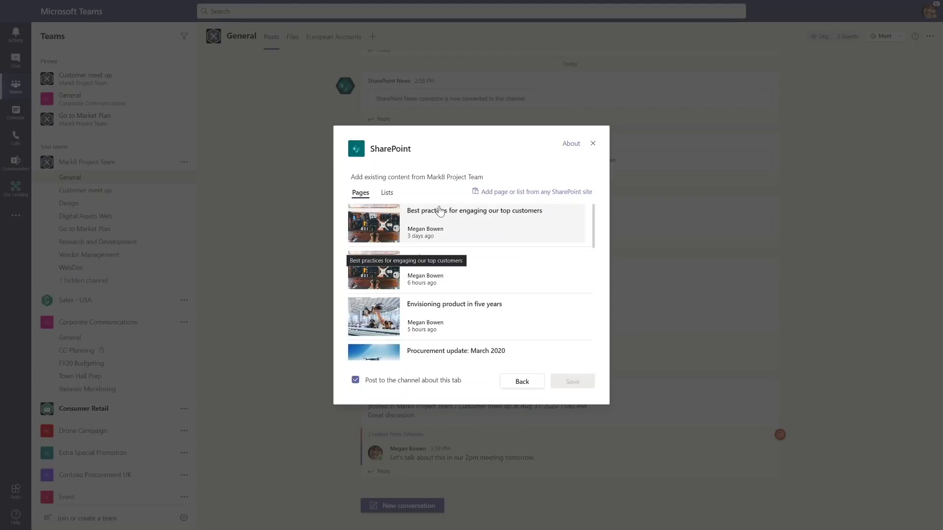
{"action": "left_click", "coordinate": [387, 194]}
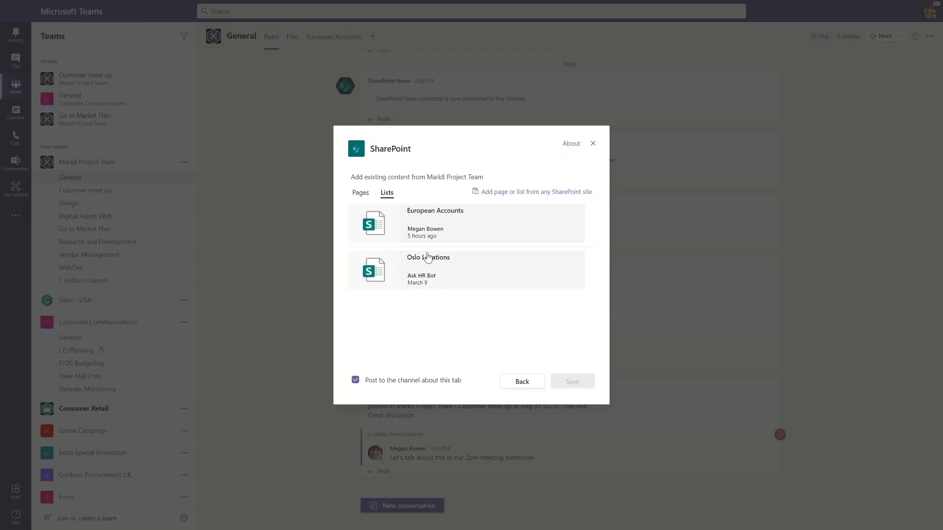
{"action": "left_click", "coordinate": [359, 194]}
{"action": "scroll", "coordinate": [432, 283], "scroll_direction": "down", "scroll_amount": 2}
{"action": "scroll", "coordinate": [433, 284], "scroll_direction": "down", "scroll_amount": 5}
{"action": "scroll", "coordinate": [436, 290], "scroll_direction": "up", "scroll_amount": 7}
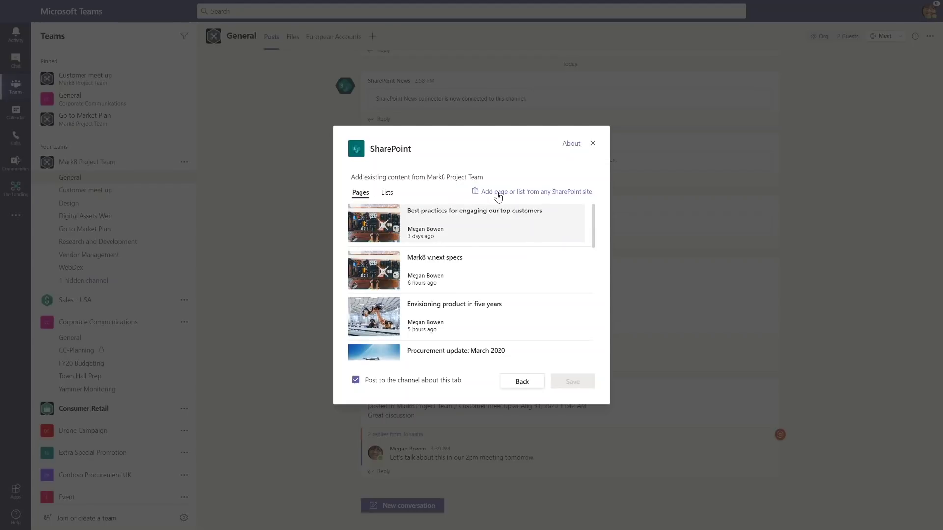
{"action": "scroll", "coordinate": [472, 282], "scroll_direction": "down", "scroll_amount": 3}
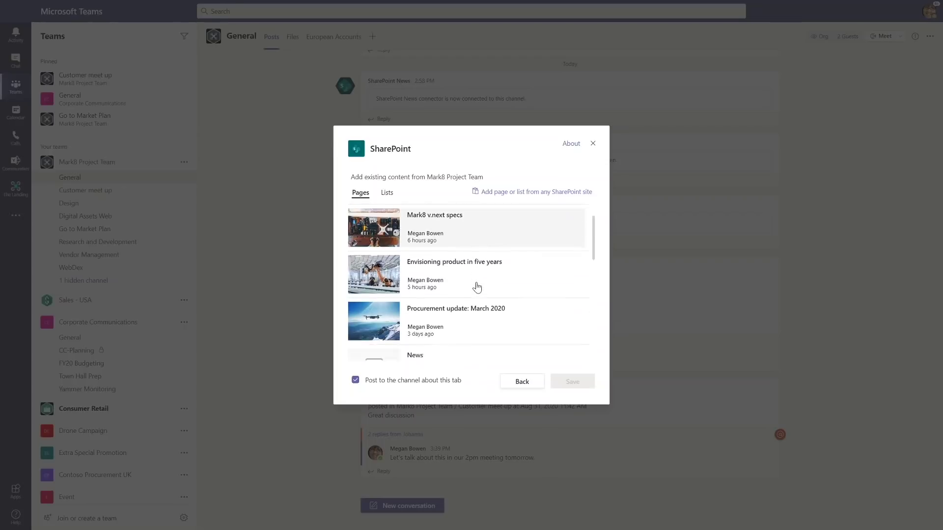
{"action": "scroll", "coordinate": [475, 286], "scroll_direction": "up", "scroll_amount": 3}
{"action": "left_click", "coordinate": [390, 196]}
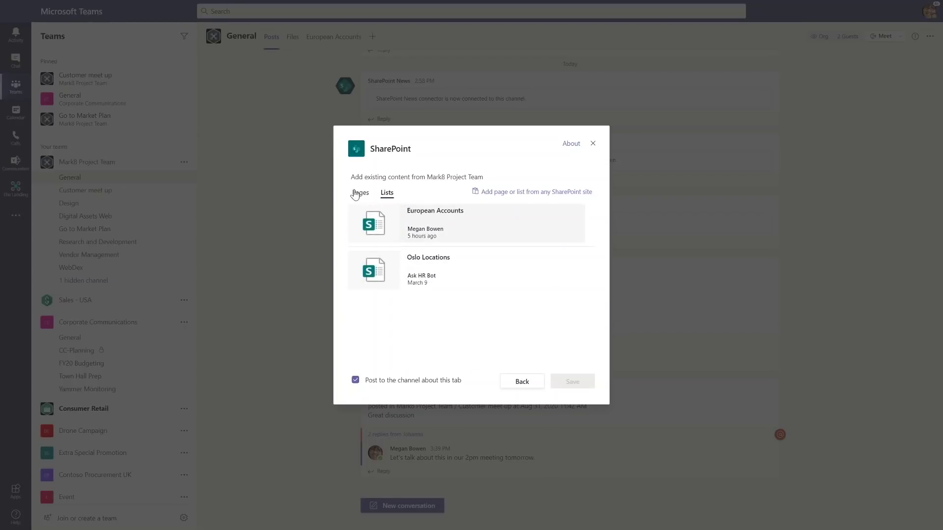
Check the option to add content by link, and add the Mark8 v.next specs page as a tab with a channel post
{"action": "left_click", "coordinate": [510, 195]}
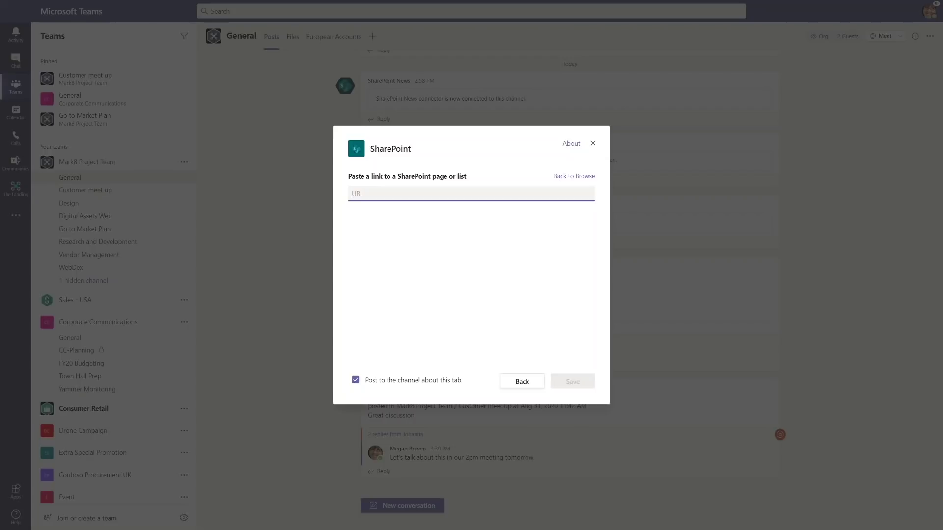
{"action": "left_click", "coordinate": [563, 176]}
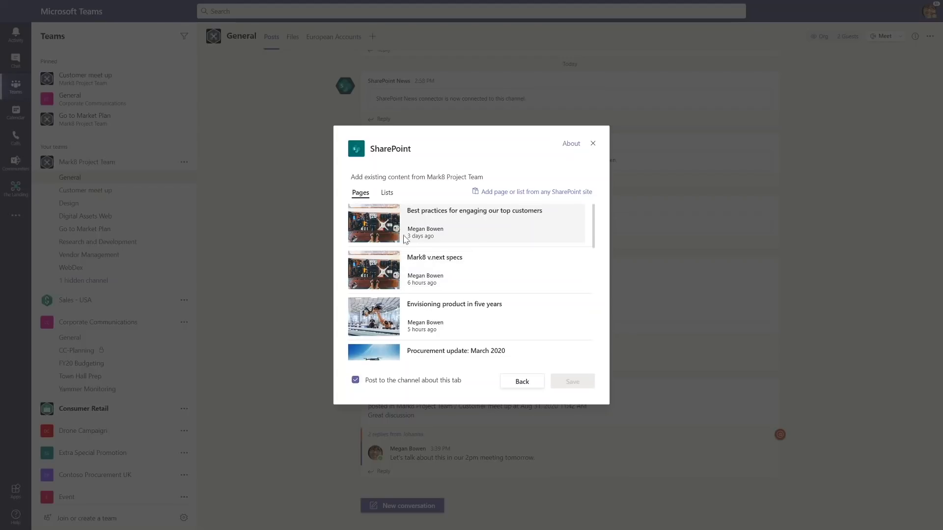
{"action": "left_click", "coordinate": [378, 266]}
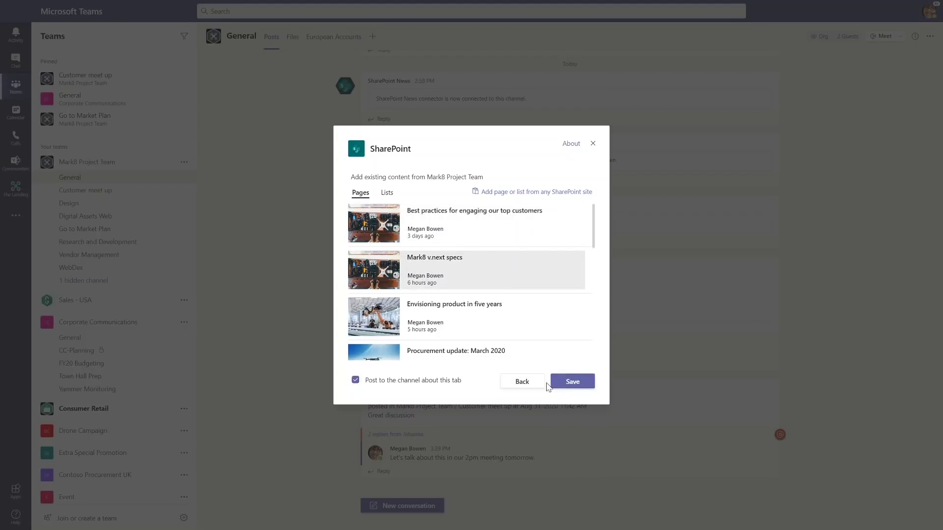
{"action": "left_click", "coordinate": [578, 385]}
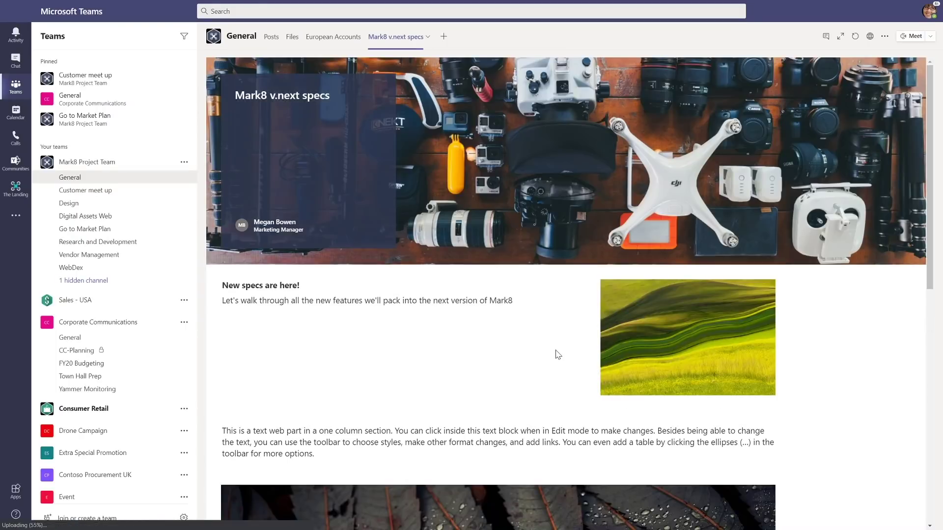
Look through the Mark8 v.next specs page and its tab conversation, and view the General channel's European Accounts list
{"action": "scroll", "coordinate": [569, 293], "scroll_direction": "down", "scroll_amount": 5}
{"action": "scroll", "coordinate": [570, 293], "scroll_direction": "down", "scroll_amount": 5}
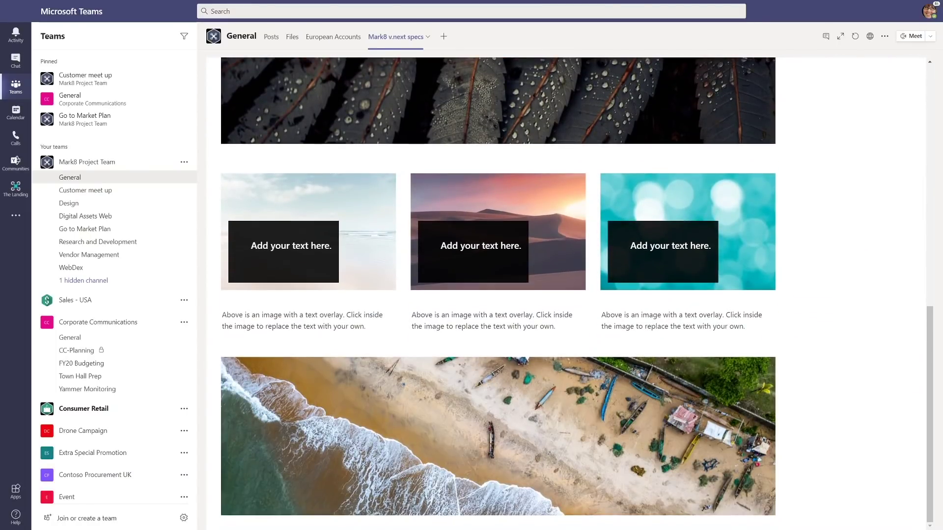
{"action": "scroll", "coordinate": [570, 293], "scroll_direction": "up", "scroll_amount": 10}
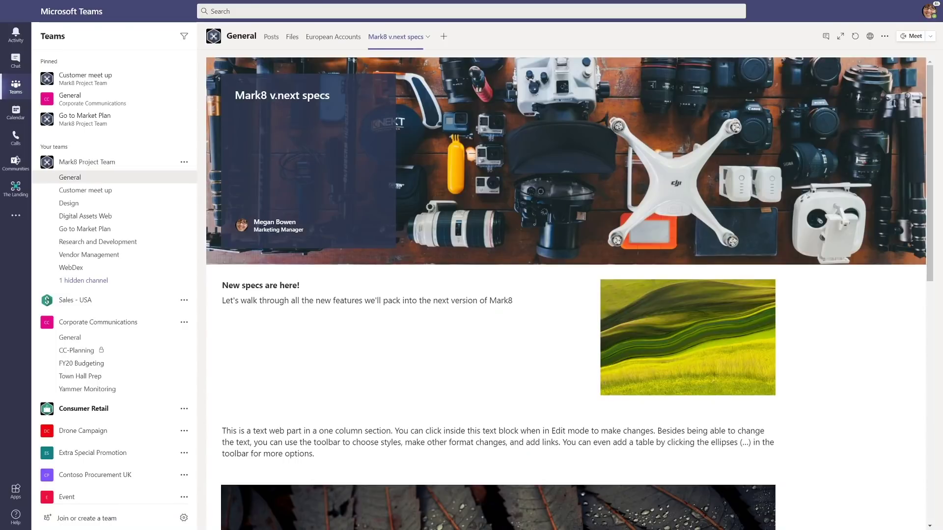
{"action": "left_click", "coordinate": [830, 38]}
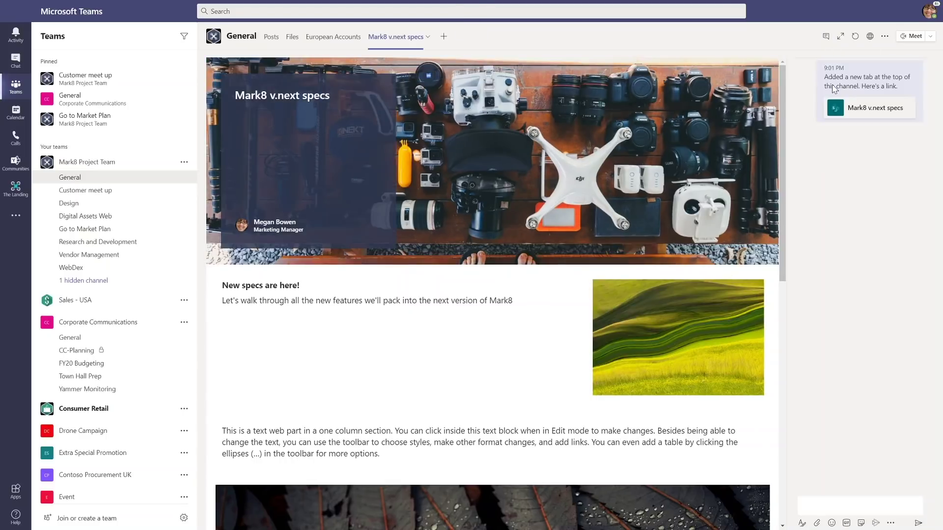
{"action": "left_click", "coordinate": [826, 39]}
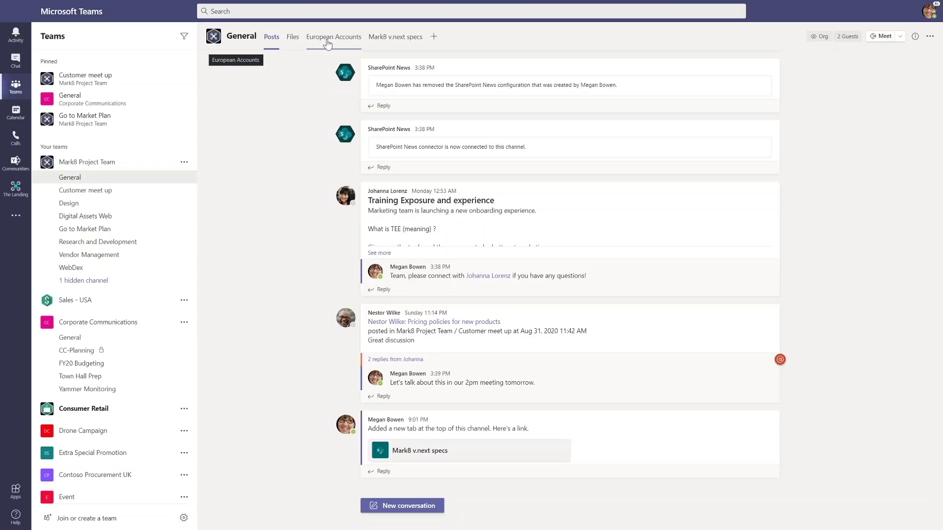
{"action": "left_click", "coordinate": [328, 44]}
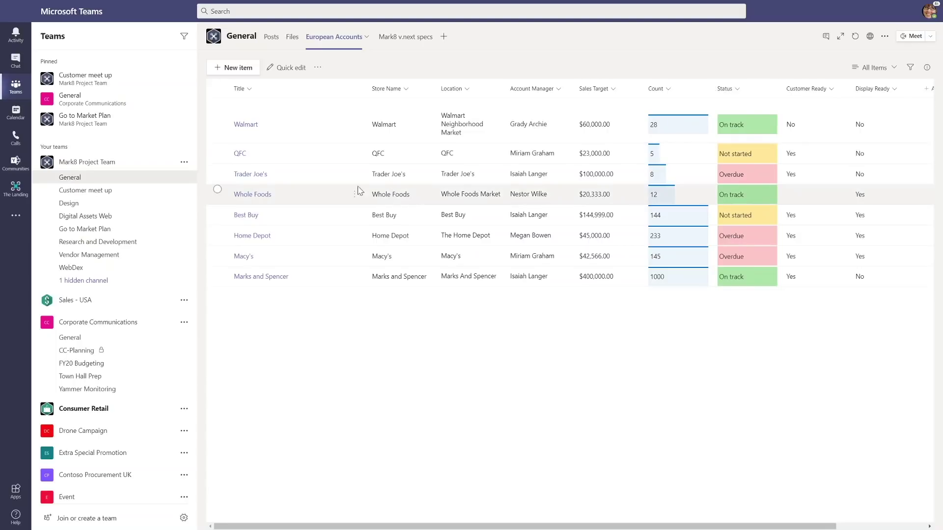
{"action": "left_click", "coordinate": [271, 39]}
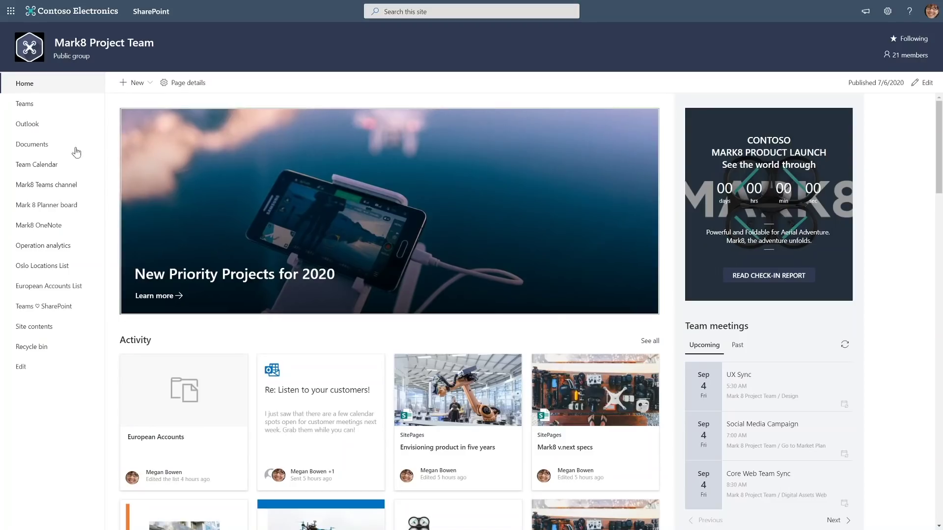
On the Mark8 Project Team site in SharePoint, view the General folder in Documents with the filters pane closed
{"action": "left_click", "coordinate": [27, 147]}
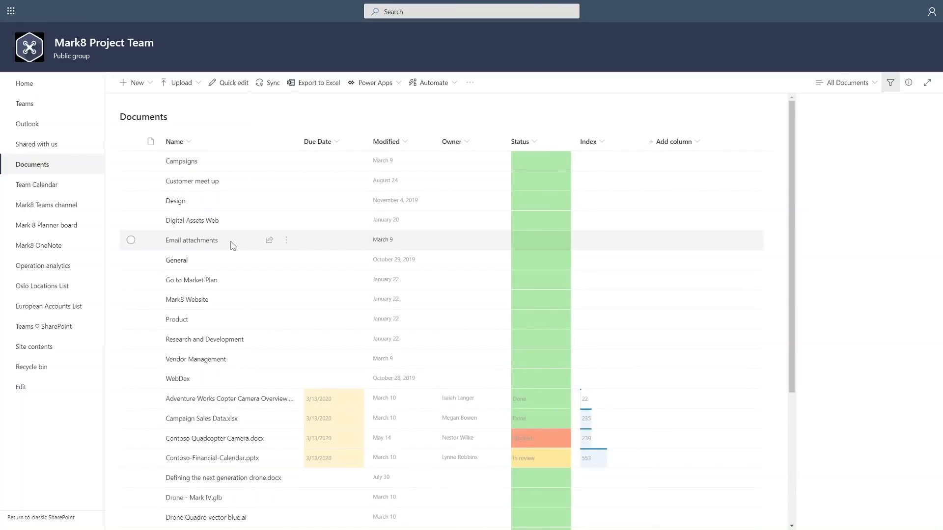
{"action": "scroll", "coordinate": [233, 246], "scroll_direction": "down", "scroll_amount": 3}
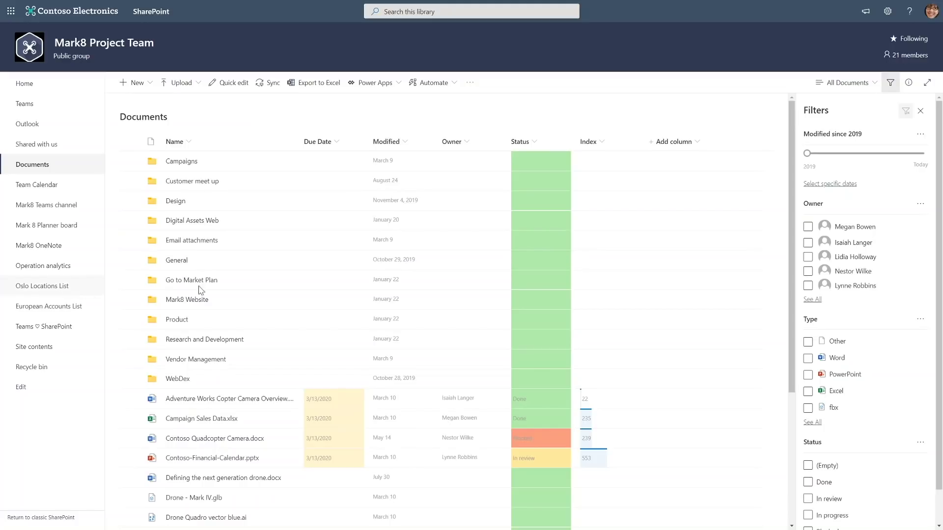
{"action": "left_click", "coordinate": [175, 267]}
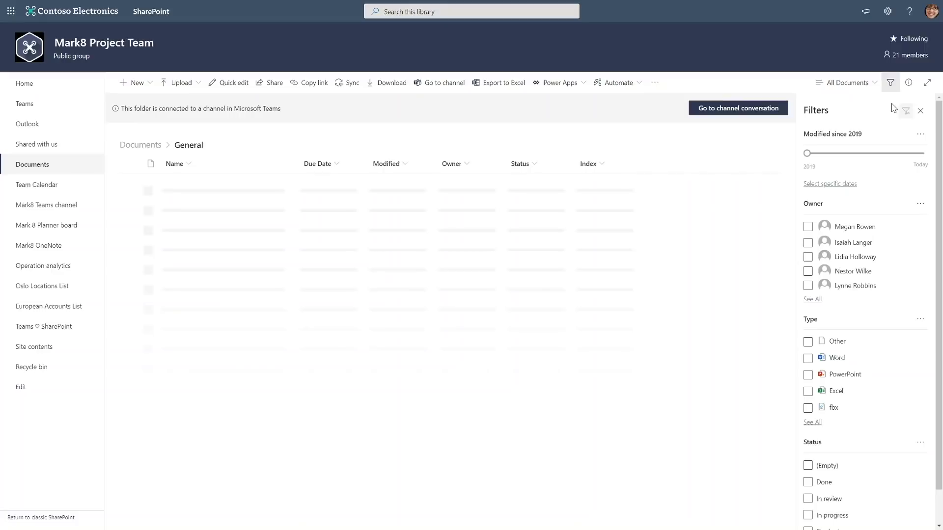
{"action": "left_click", "coordinate": [920, 111]}
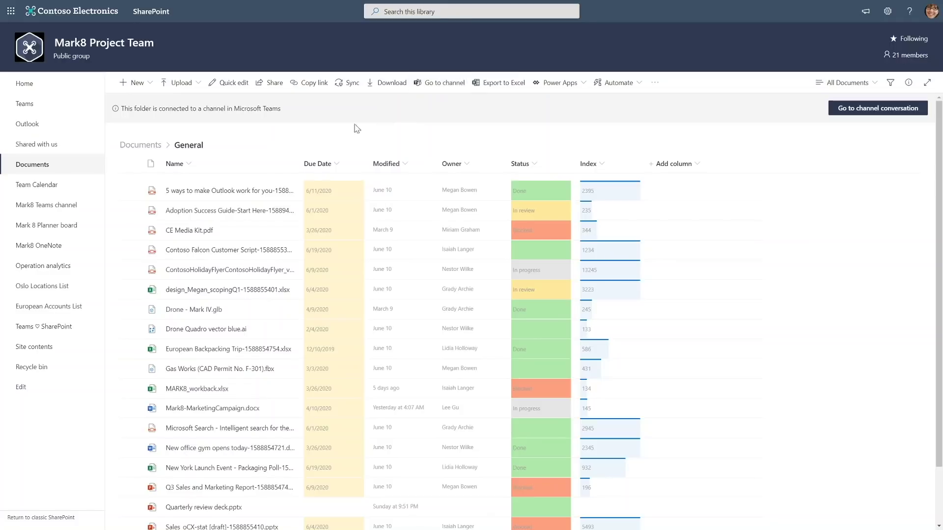
Rename the General folder in the Documents library to Generalxx
{"action": "left_click", "coordinate": [142, 145]}
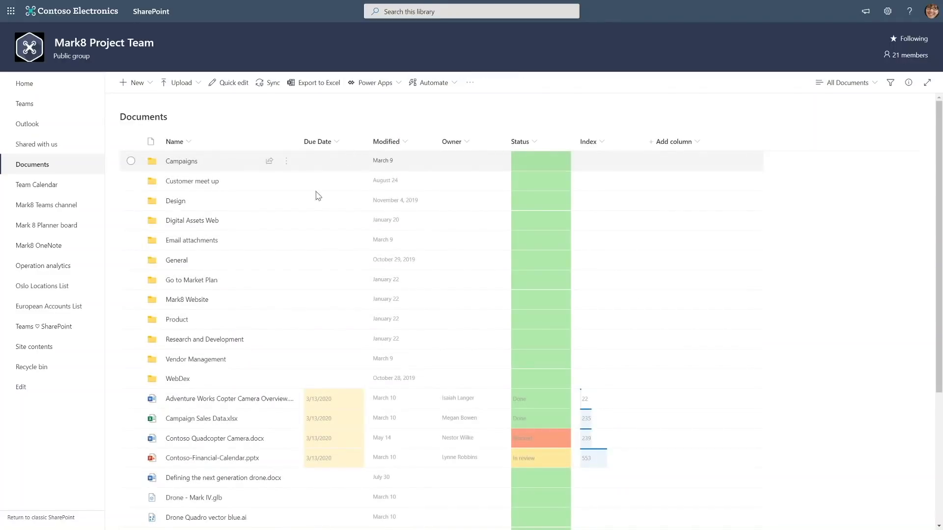
{"action": "left_click", "coordinate": [132, 260]}
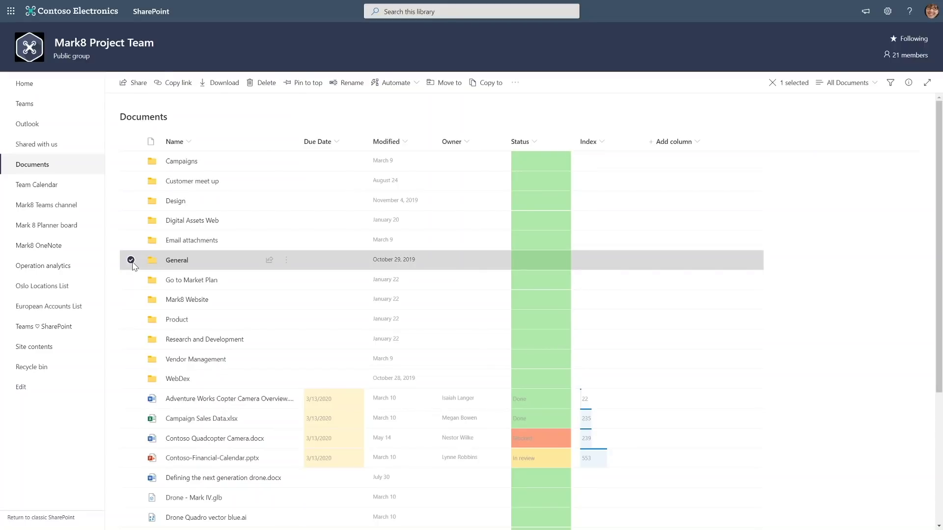
{"action": "left_click", "coordinate": [351, 83]}
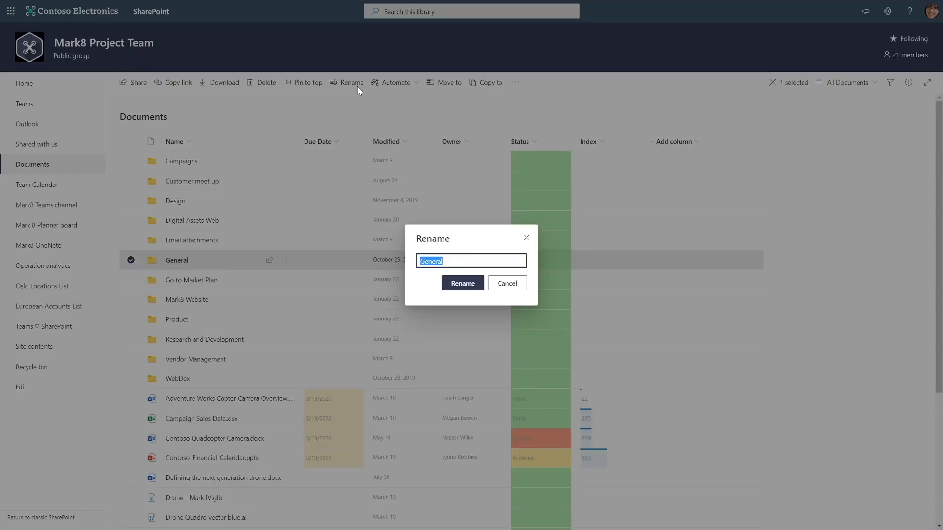
{"action": "key", "text": "End"}
{"action": "type", "text": "xx"}
{"action": "left_click", "coordinate": [456, 290]}
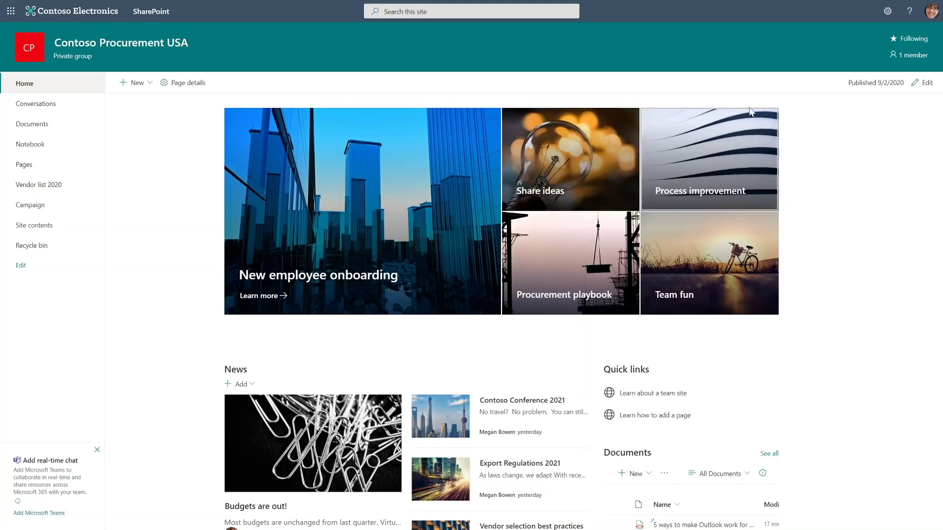
Add Microsoft Teams to the Contoso Procurement USA site, deselecting Budgets are out! and pinning Home, Export Regulations 2021 and Vendor list 2020 as tabs
{"action": "left_click", "coordinate": [39, 513]}
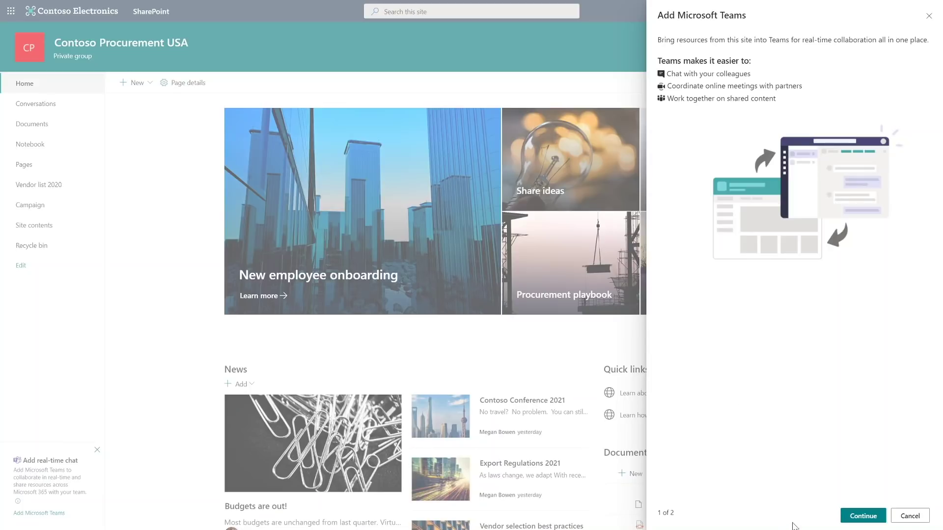
{"action": "left_click", "coordinate": [855, 517]}
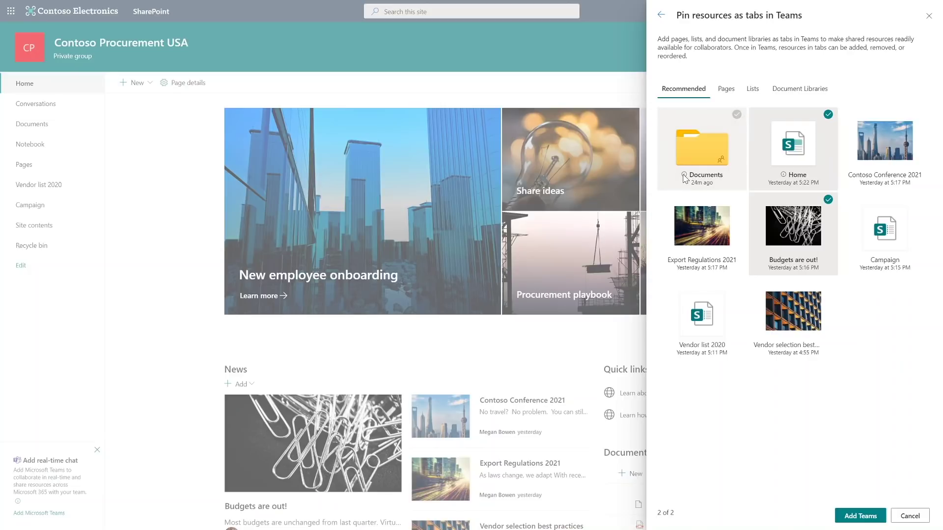
{"action": "mouse_move", "coordinate": [685, 177]}
{"action": "left_click", "coordinate": [828, 201]}
{"action": "left_click", "coordinate": [737, 208]}
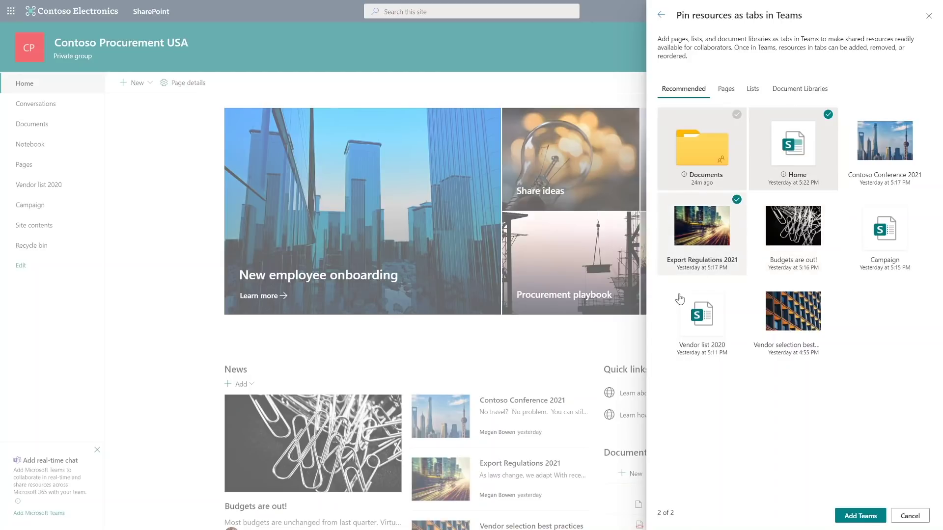
{"action": "left_click", "coordinate": [736, 287]}
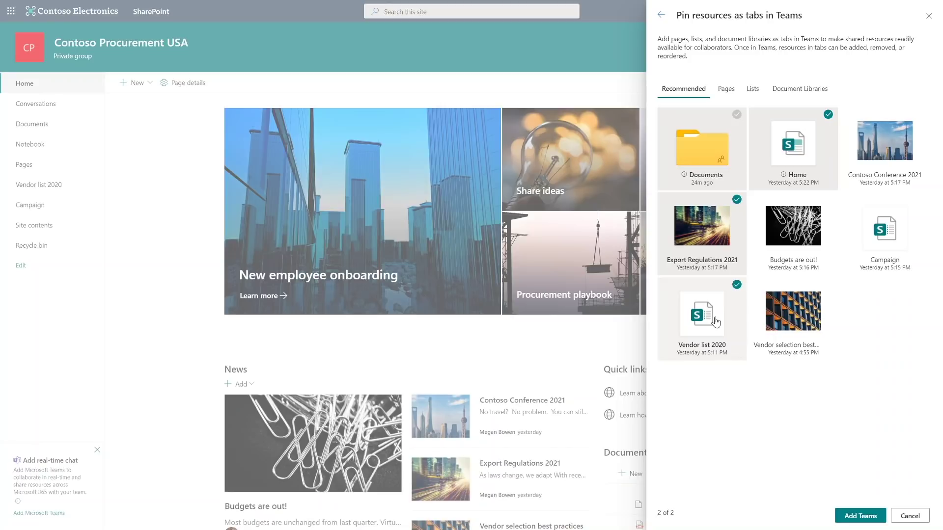
{"action": "left_click", "coordinate": [861, 517]}
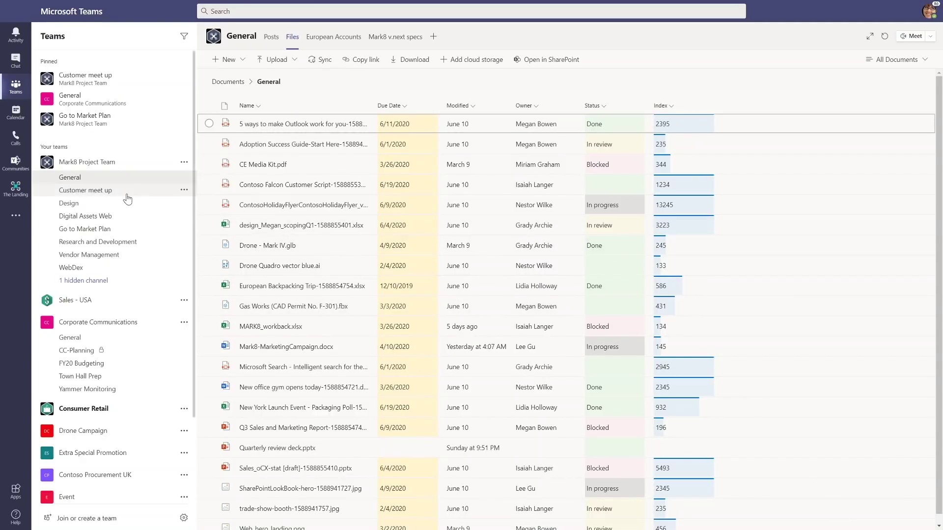
Switch to Microsoft Teams and open the General channel of the Contoso Procurement USA team
{"action": "scroll", "coordinate": [127, 196], "scroll_direction": "down", "scroll_amount": 3}
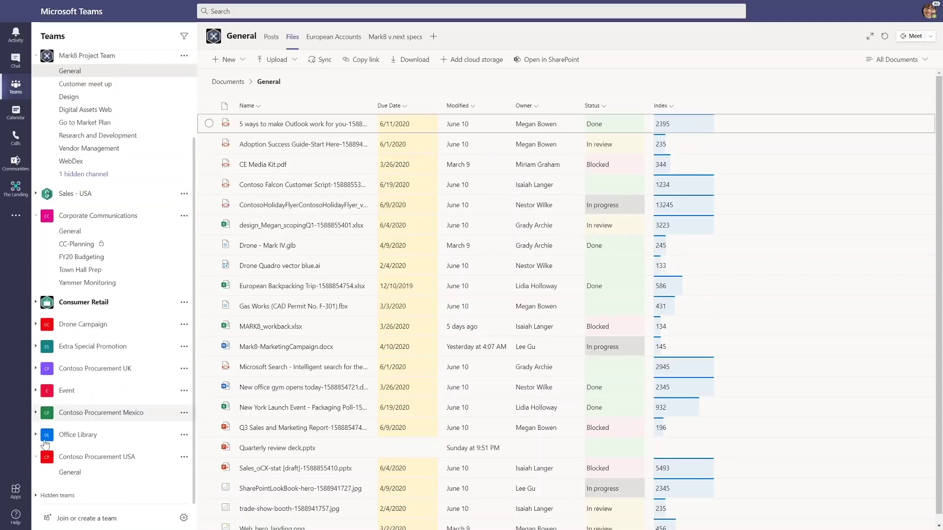
{"action": "left_click", "coordinate": [66, 465]}
{"action": "left_click", "coordinate": [72, 474]}
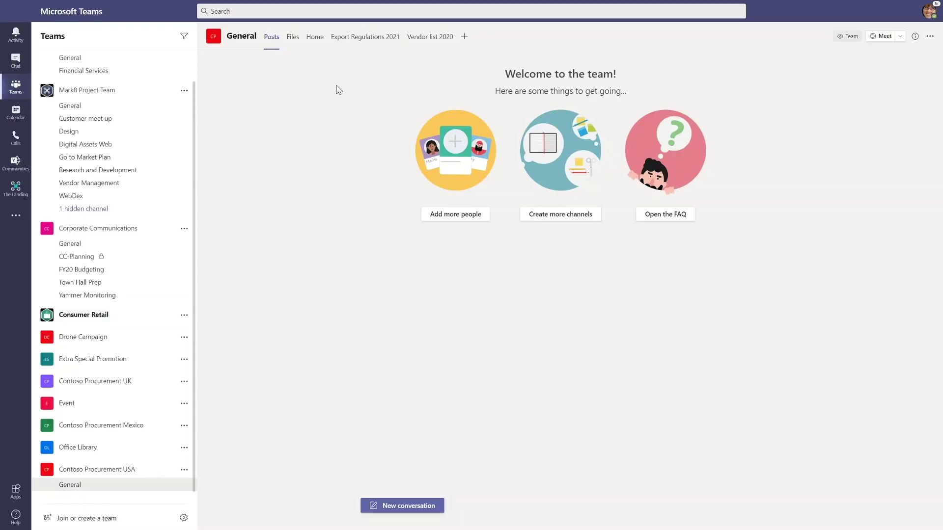
View the channel's Home, Export Regulations 2021 and Vendor list 2020 tabs, and its files up to the root Documents library
{"action": "left_click", "coordinate": [317, 41]}
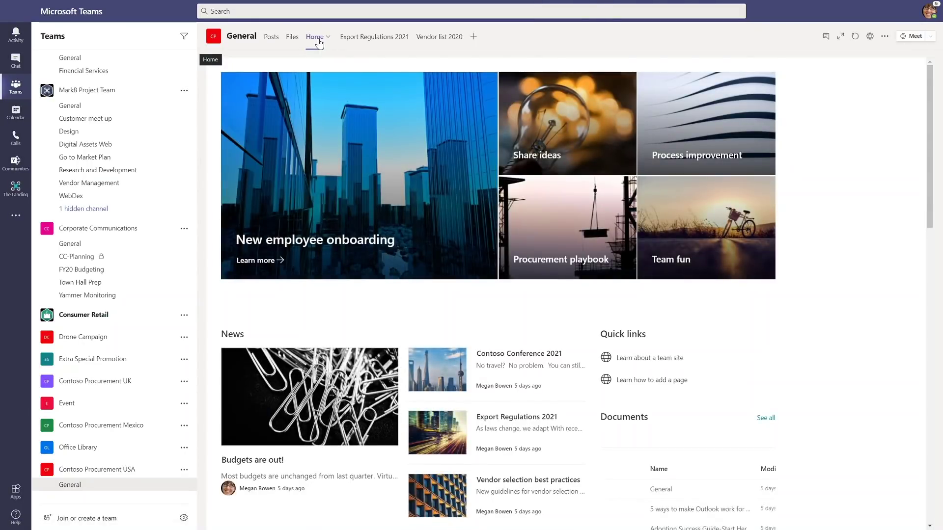
{"action": "left_click", "coordinate": [375, 42]}
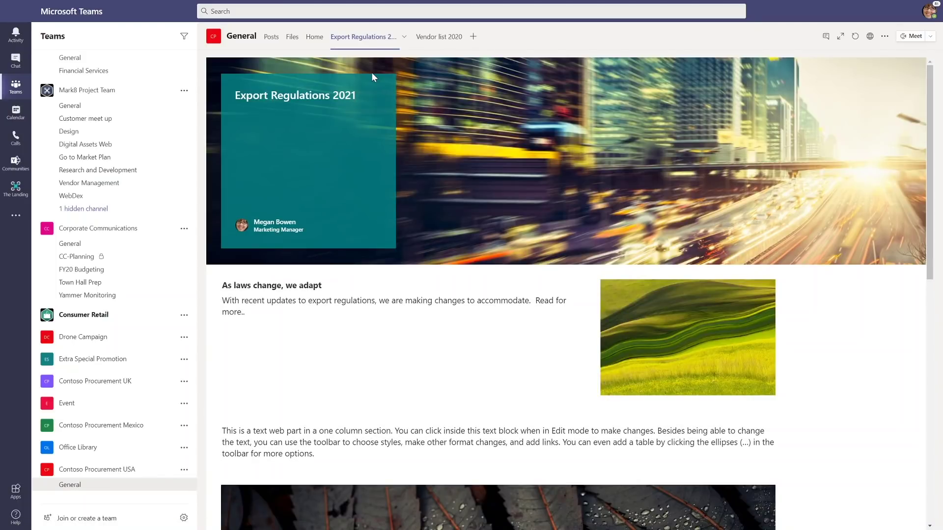
{"action": "left_click", "coordinate": [438, 44]}
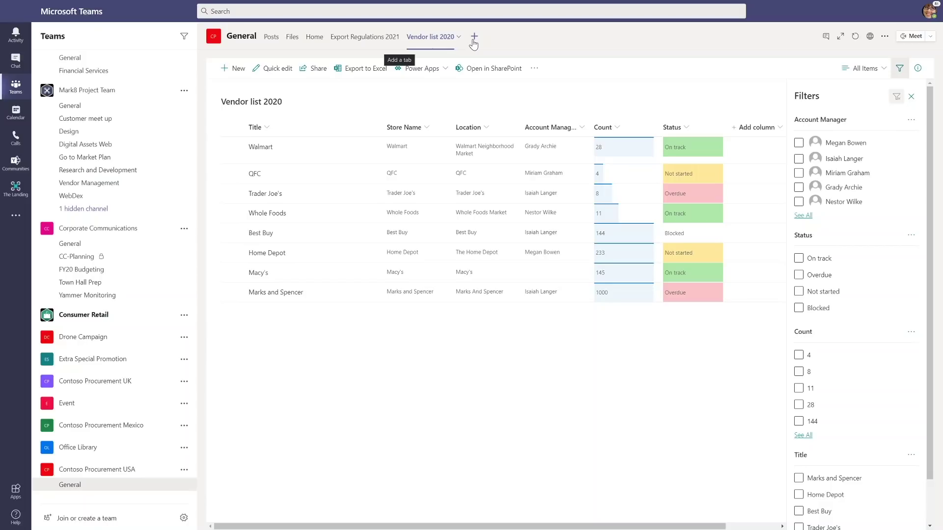
{"action": "left_click", "coordinate": [290, 44]}
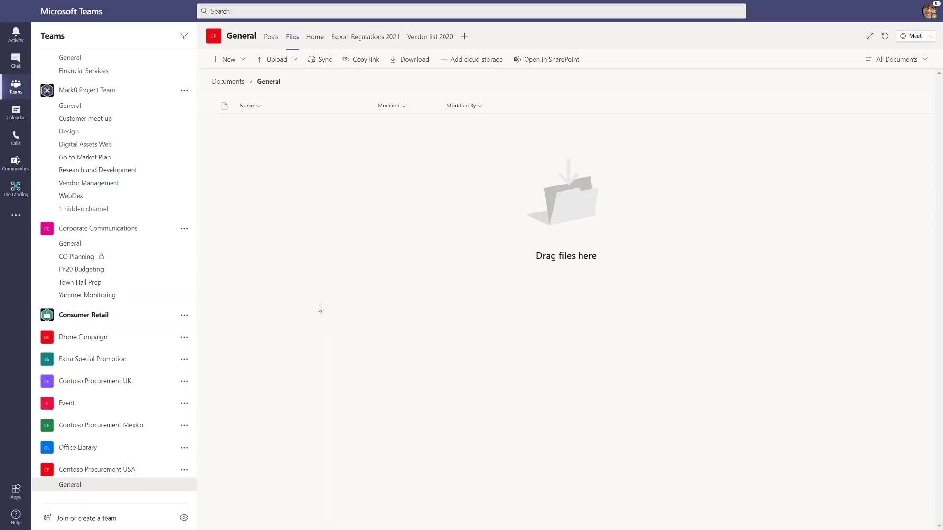
{"action": "left_click", "coordinate": [232, 89]}
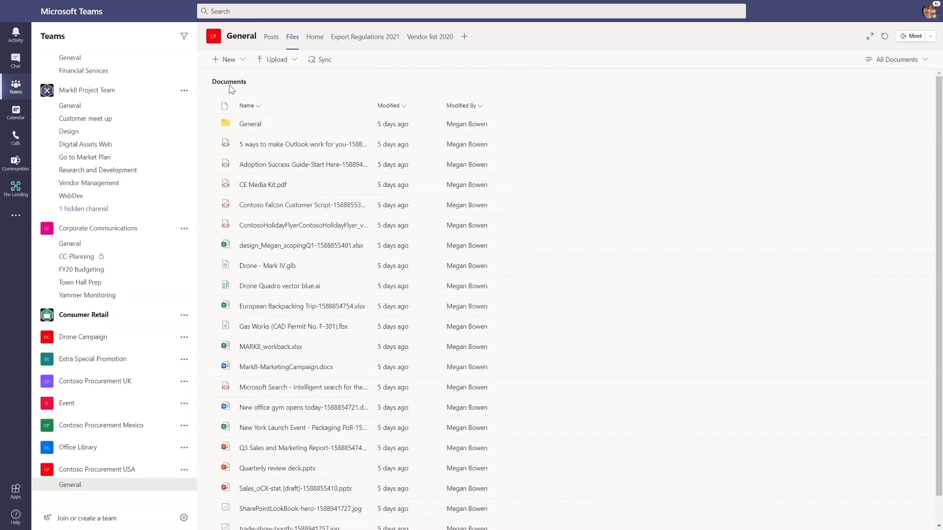